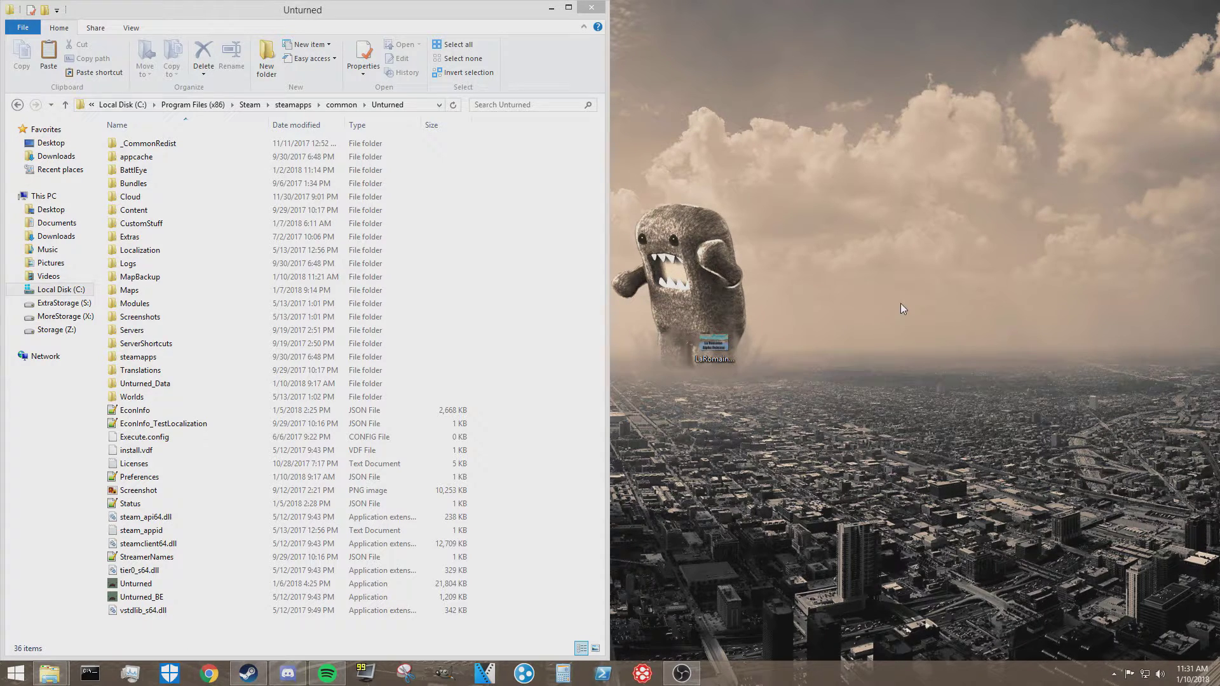
Open the Maps folder inside the Unturned directory and copy the La Romaine map folder.
{"action": "left_click", "coordinate": [597, 278]}
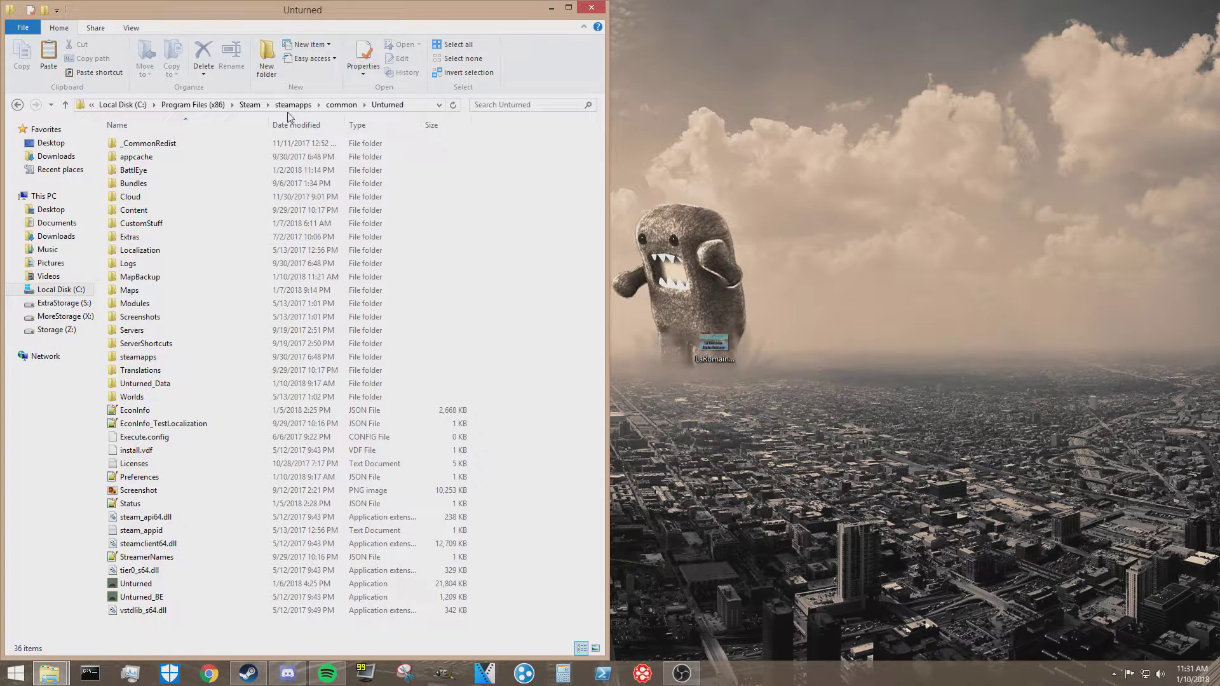
{"action": "left_click", "coordinate": [191, 210]}
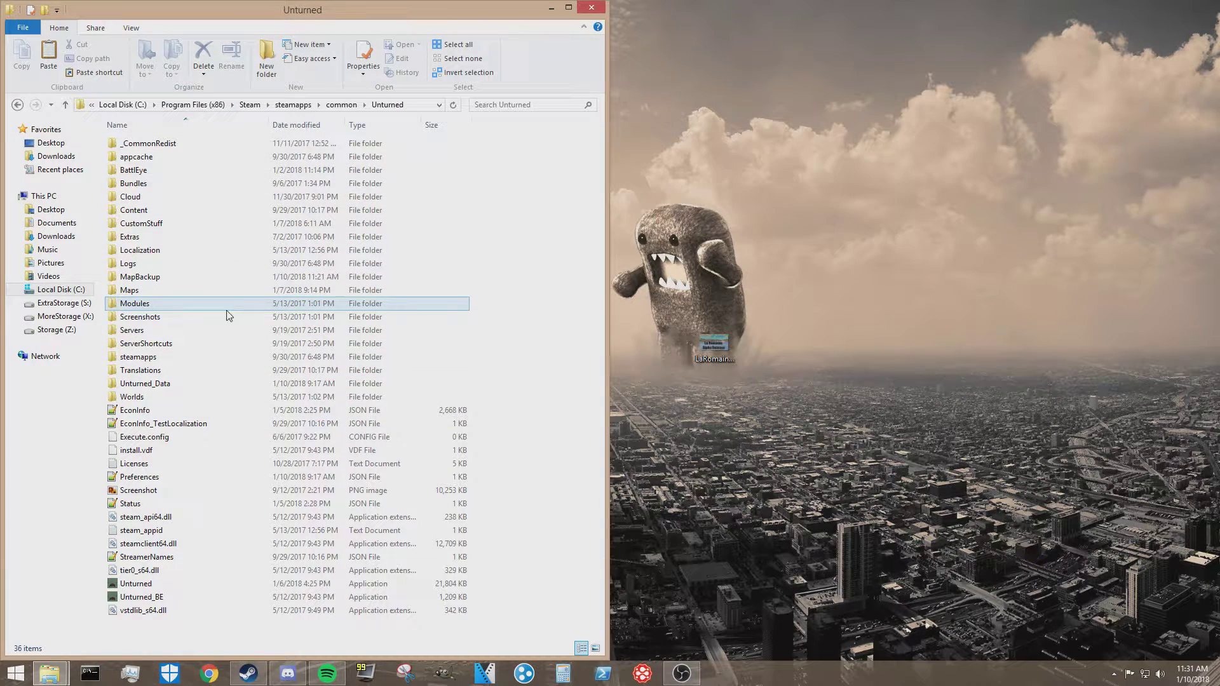
{"action": "left_click", "coordinate": [131, 279]}
{"action": "double_click", "coordinate": [129, 289]}
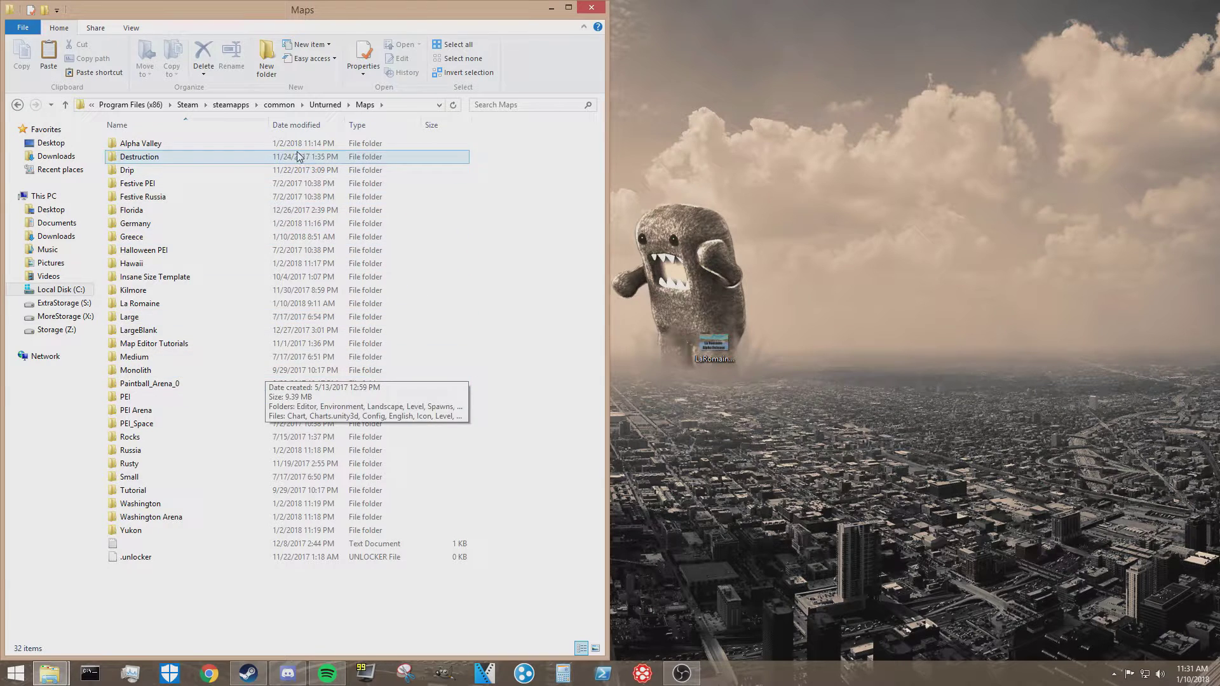
{"action": "left_click", "coordinate": [139, 303]}
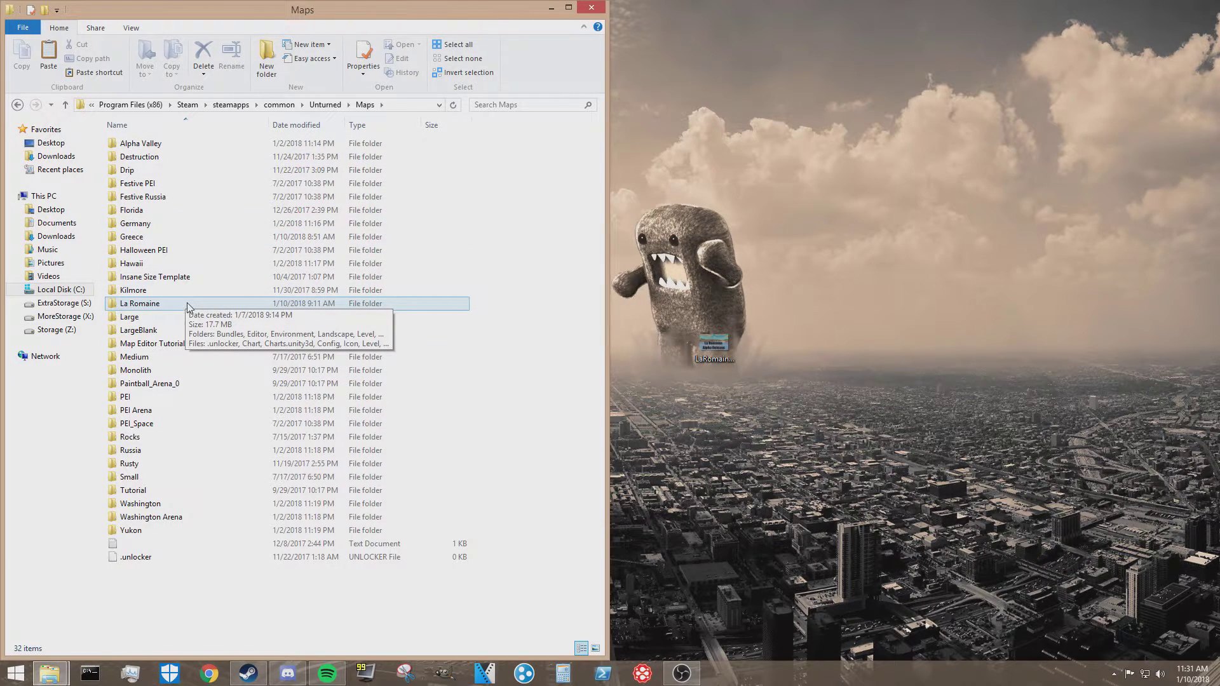
{"action": "left_click", "coordinate": [165, 305]}
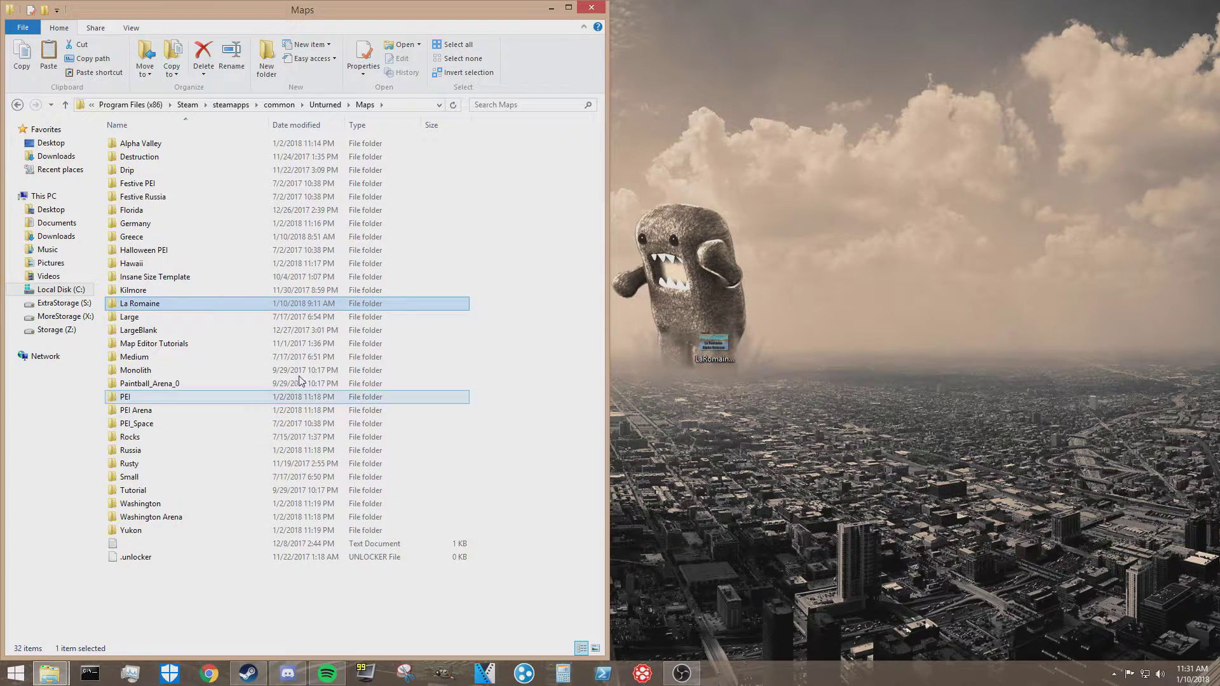
Return to the Unturned directory and open the MapBackup folder.
{"action": "left_click", "coordinate": [66, 105]}
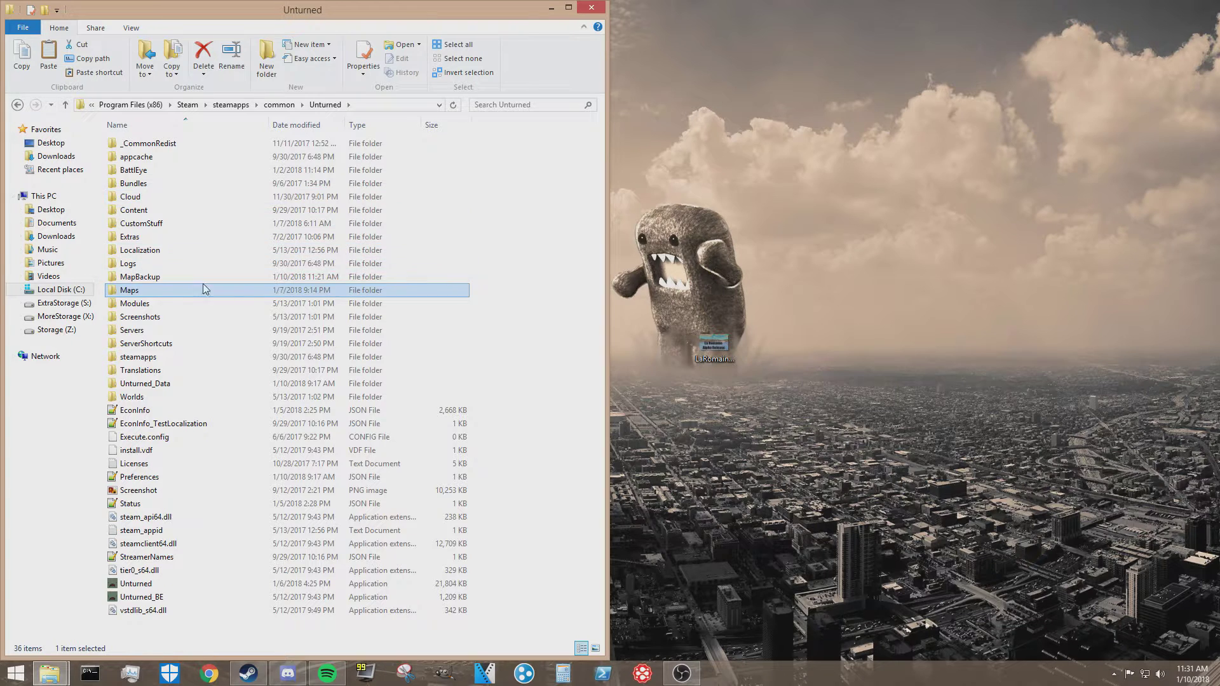
{"action": "left_click", "coordinate": [170, 278]}
{"action": "double_click", "coordinate": [172, 281]}
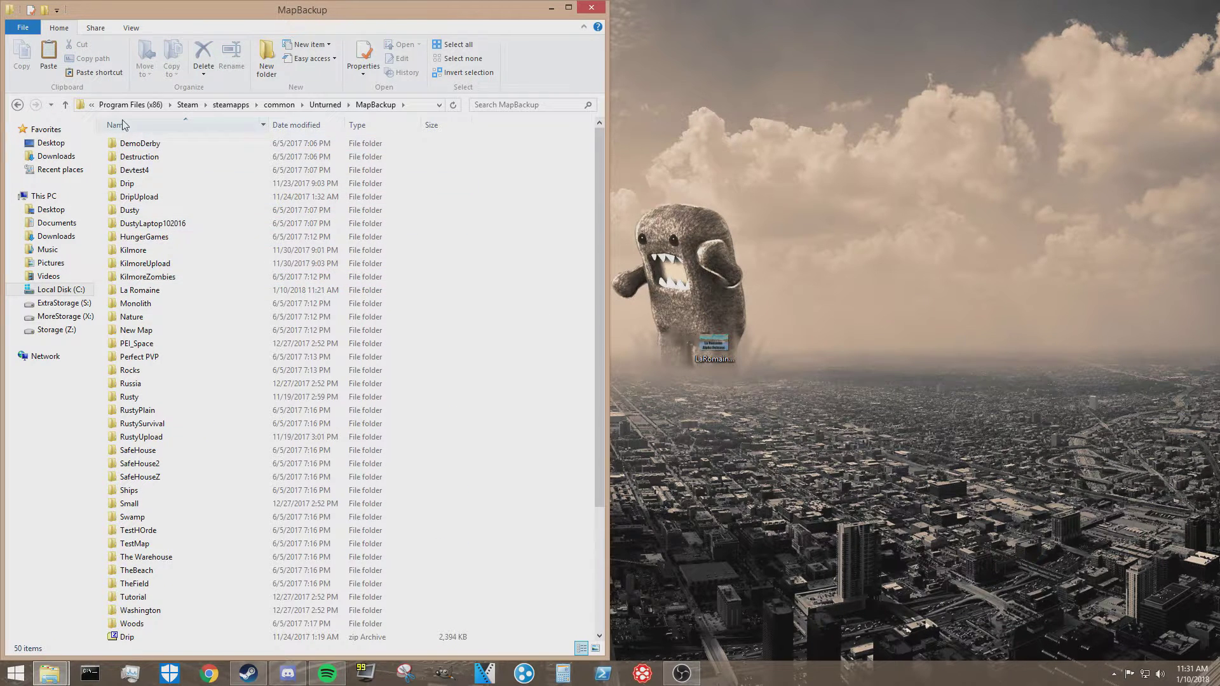
{"action": "left_click", "coordinate": [66, 105]}
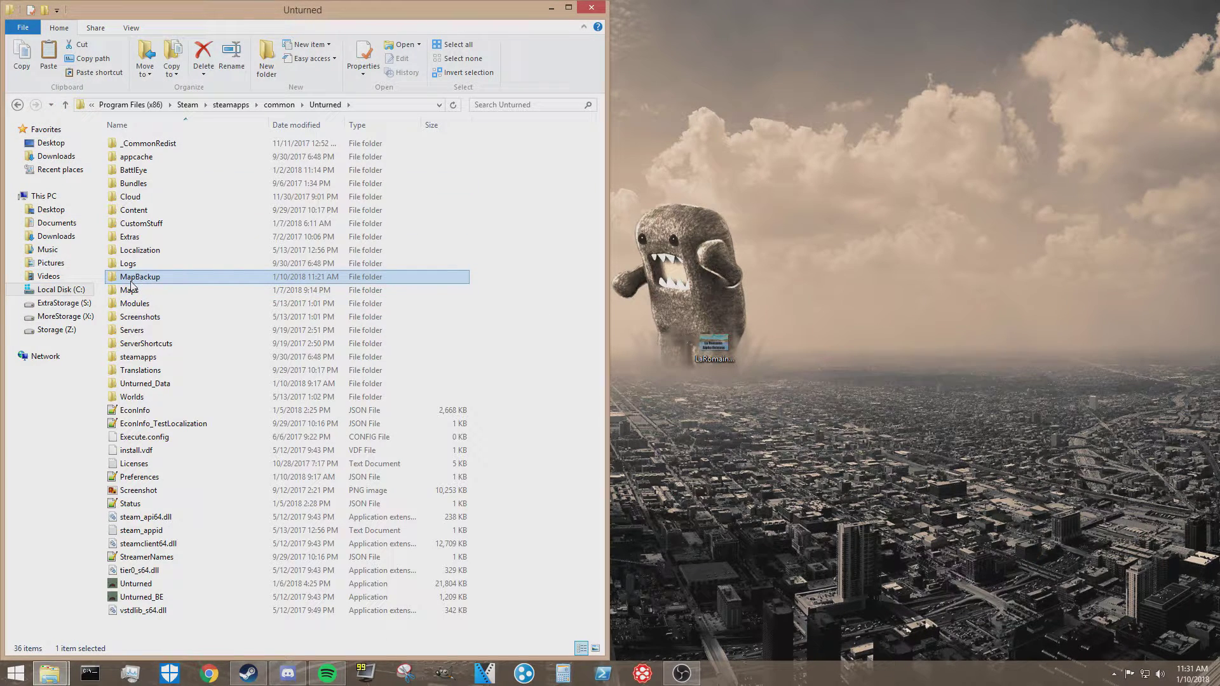
{"action": "mouse_move", "coordinate": [137, 282]}
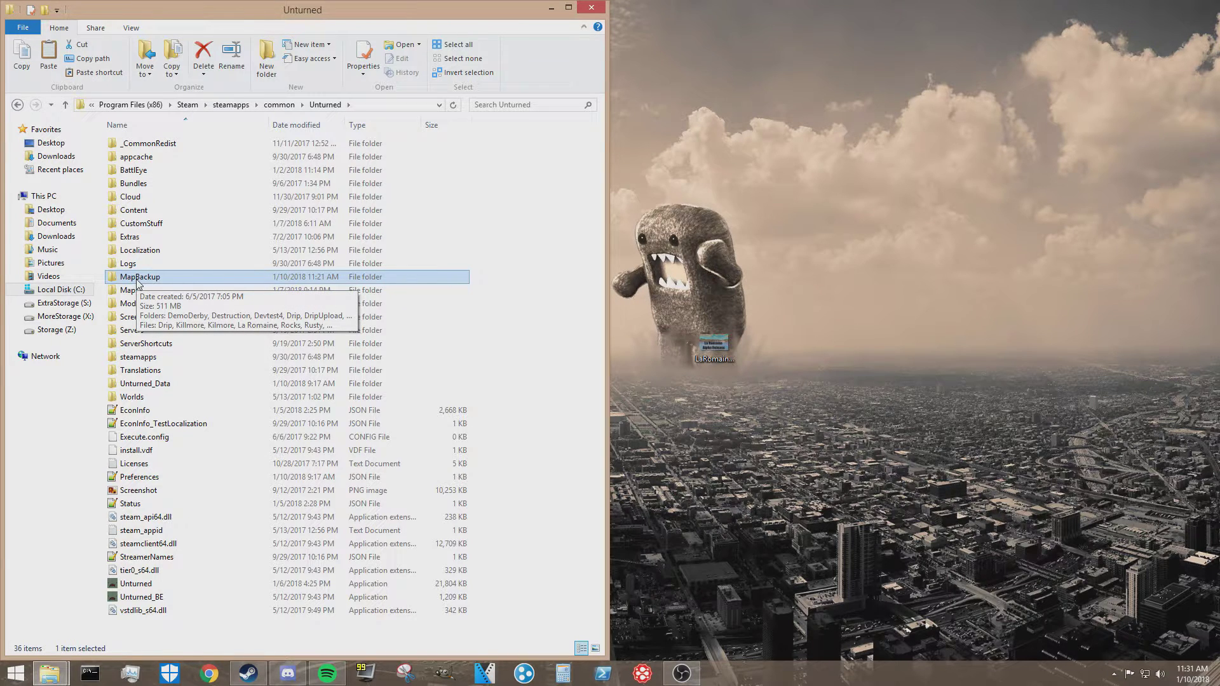
{"action": "double_click", "coordinate": [140, 282]}
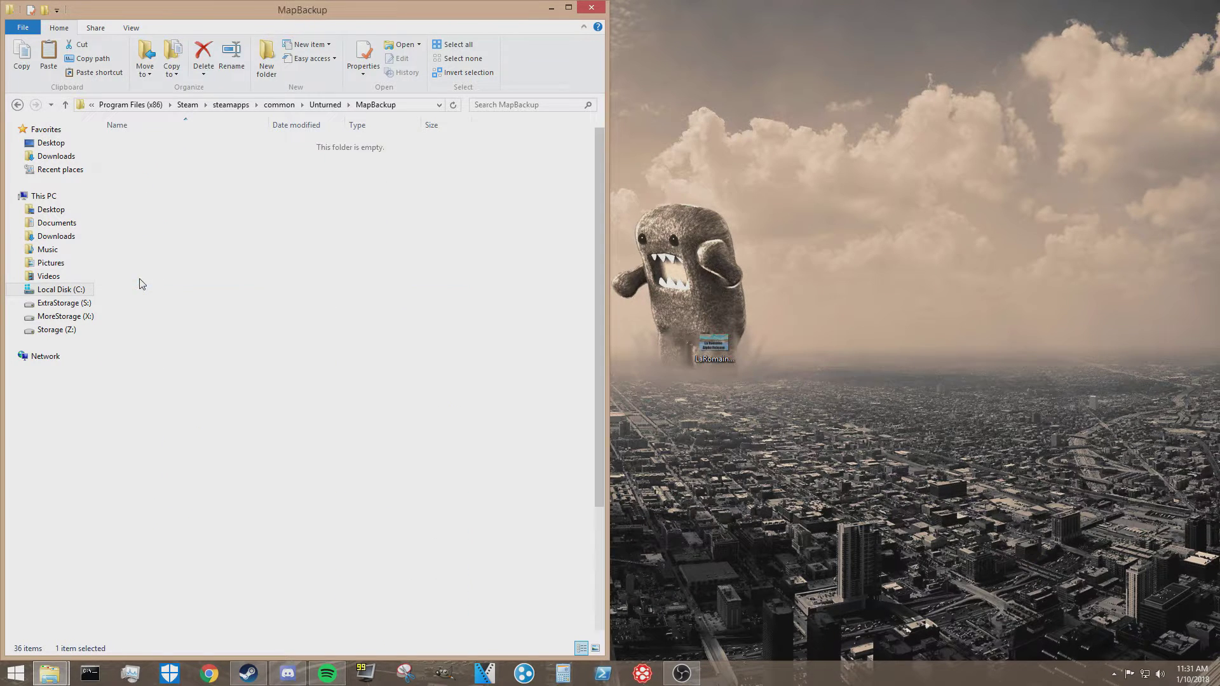
Create a folder named LaRomainUpload inside MapBackup and open it.
{"action": "right_click", "coordinate": [539, 349]}
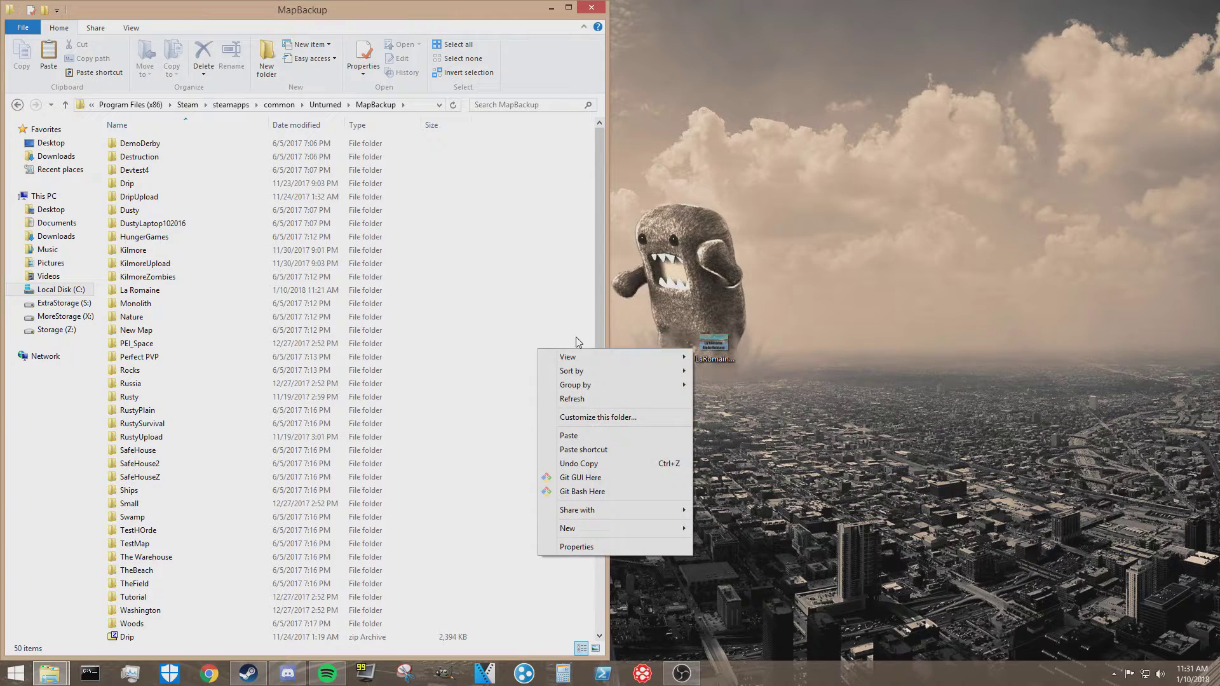
{"action": "mouse_move", "coordinate": [620, 530]}
{"action": "left_click", "coordinate": [745, 374]}
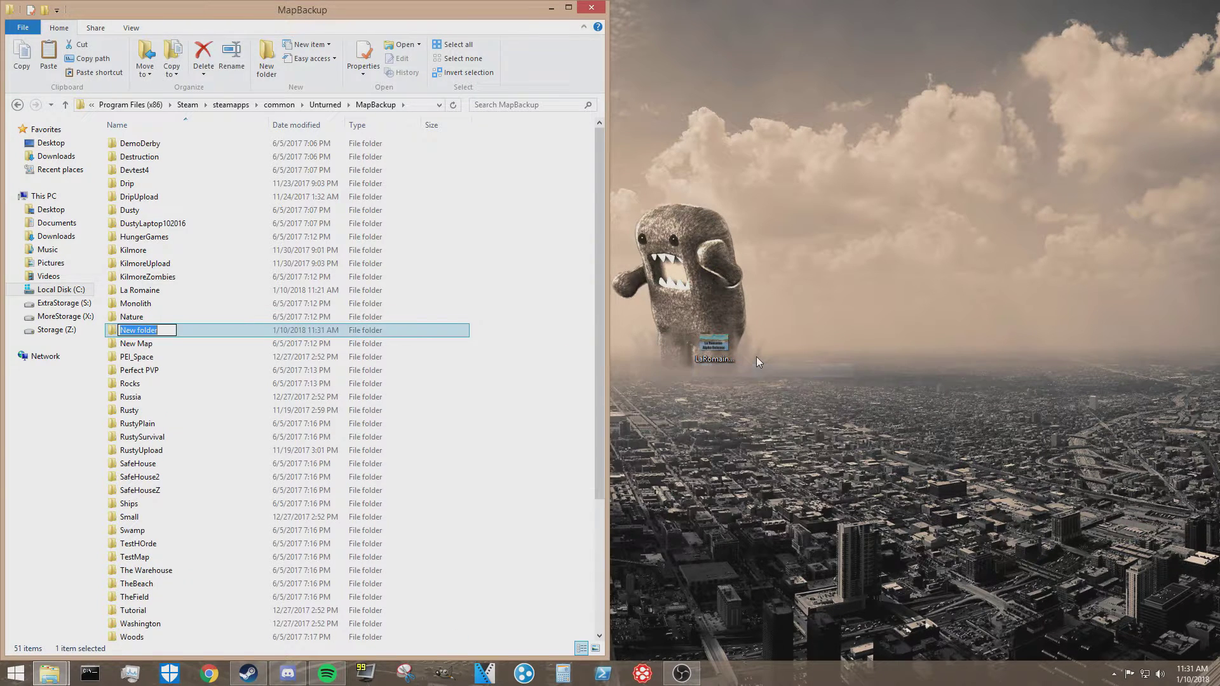
{"action": "type", "text": "LaRomainUpload"}
{"action": "key", "text": "Return"}
{"action": "key", "text": "Return"}
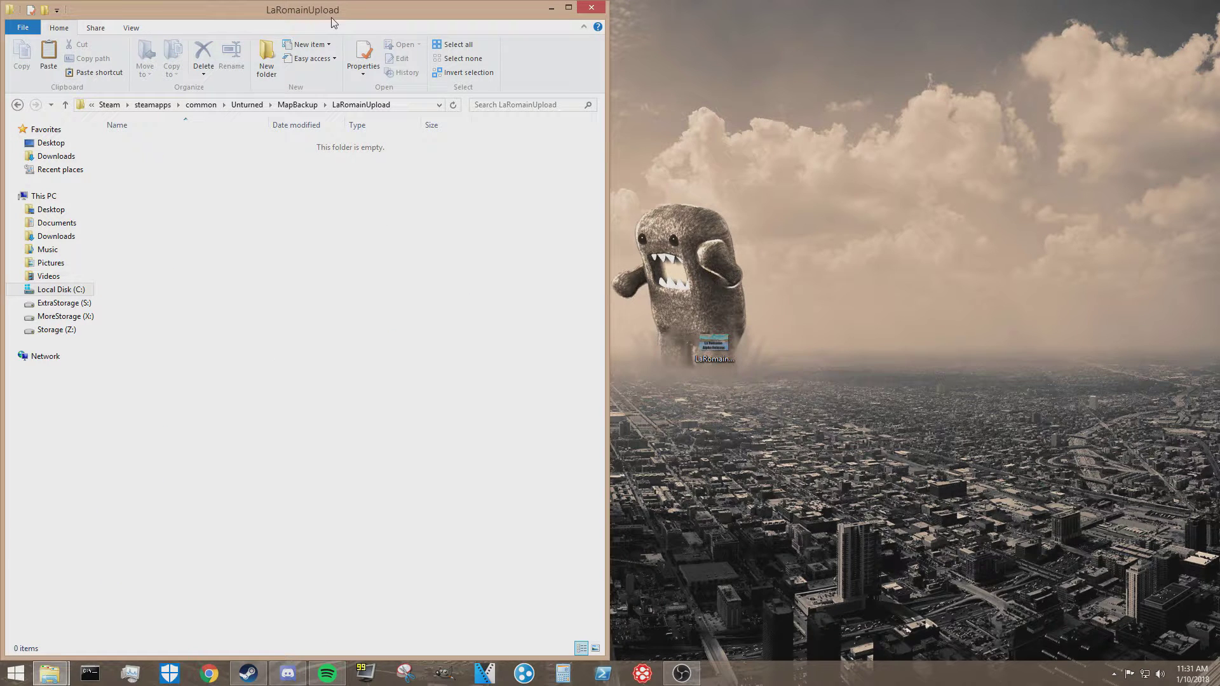
Paste the La Romaine map folder into LaRomainUpload and look through its contents.
{"action": "key", "text": "ctrl+v"}
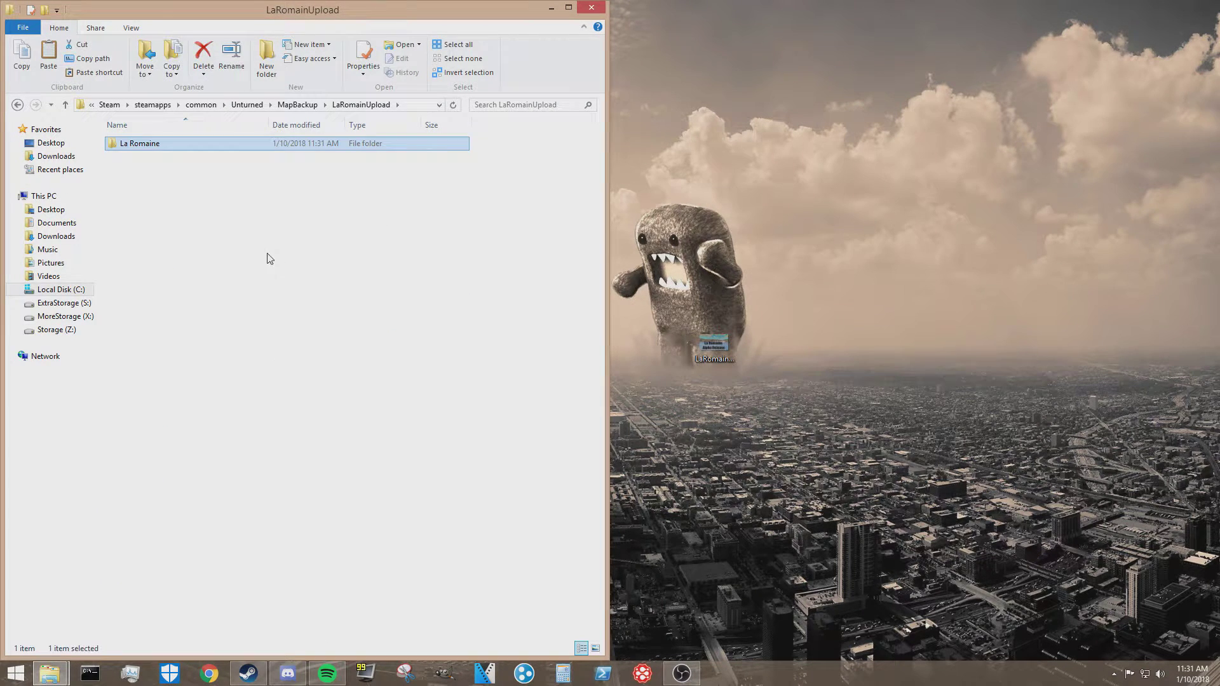
{"action": "left_click", "coordinate": [267, 259]}
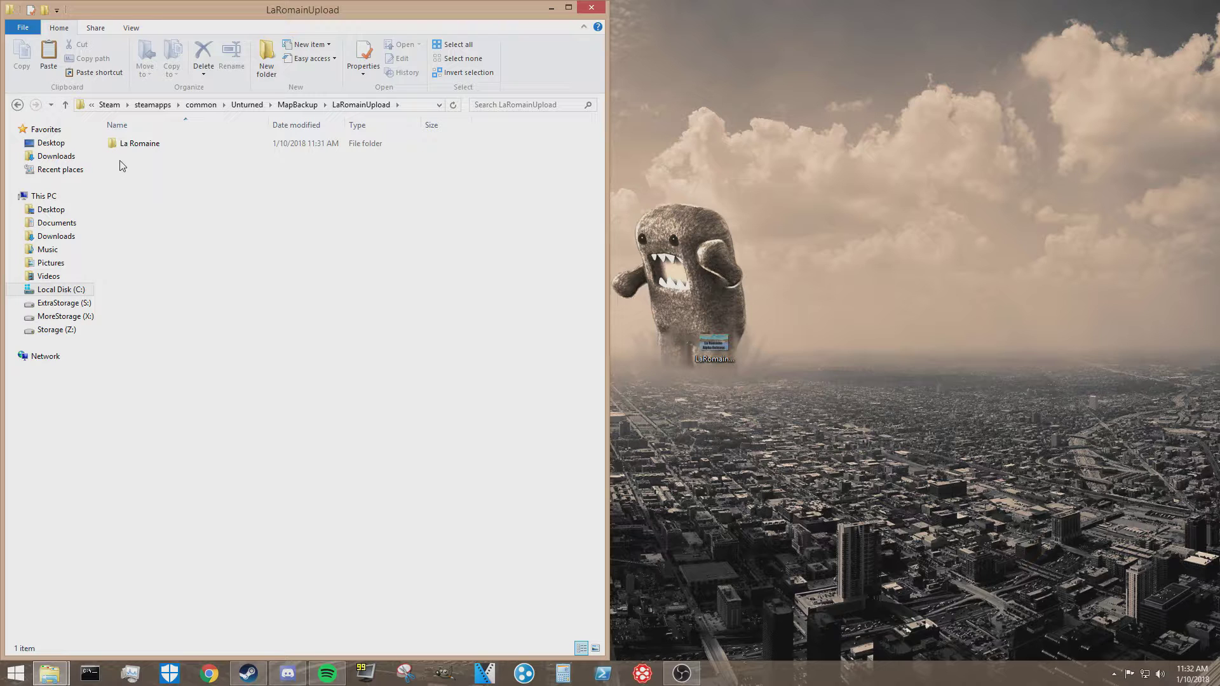
{"action": "left_click", "coordinate": [146, 150]}
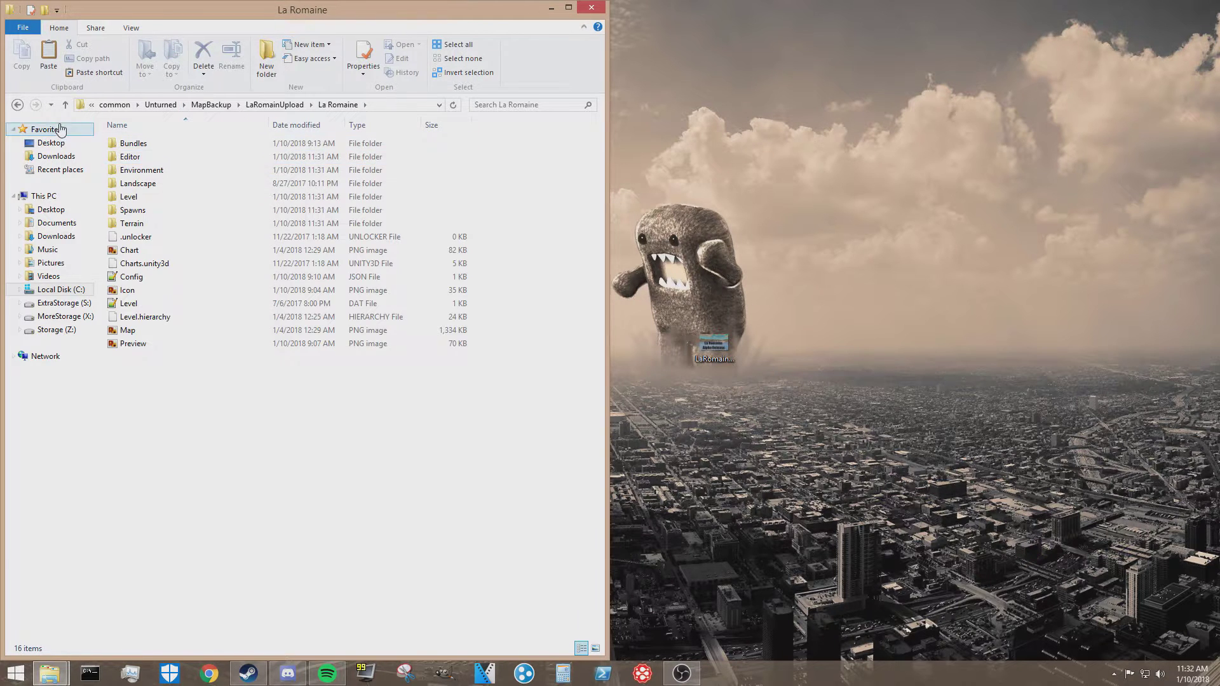
{"action": "left_click", "coordinate": [65, 104]}
{"action": "double_click", "coordinate": [153, 142]}
{"action": "left_click", "coordinate": [64, 104]}
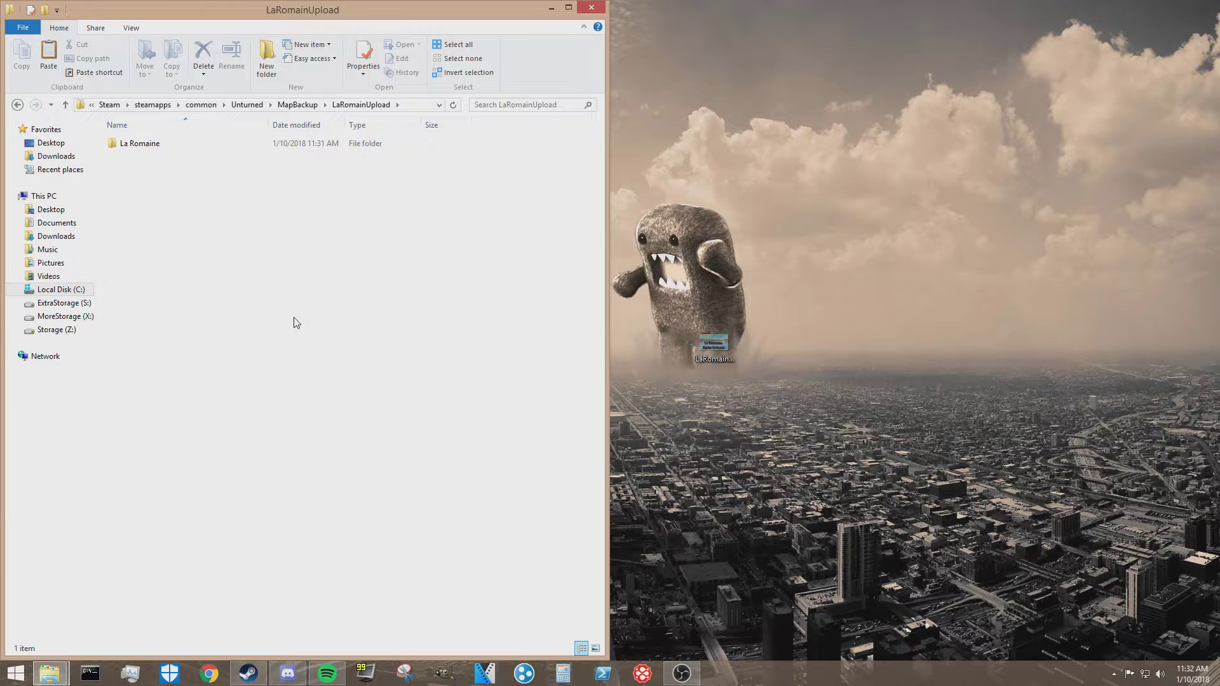
Examine the file type and size in the properties of the LaRomainCoverPicture image, closing them when done.
{"action": "left_click_drag", "start_coordinate": [785, 345], "coordinate": [828, 190]}
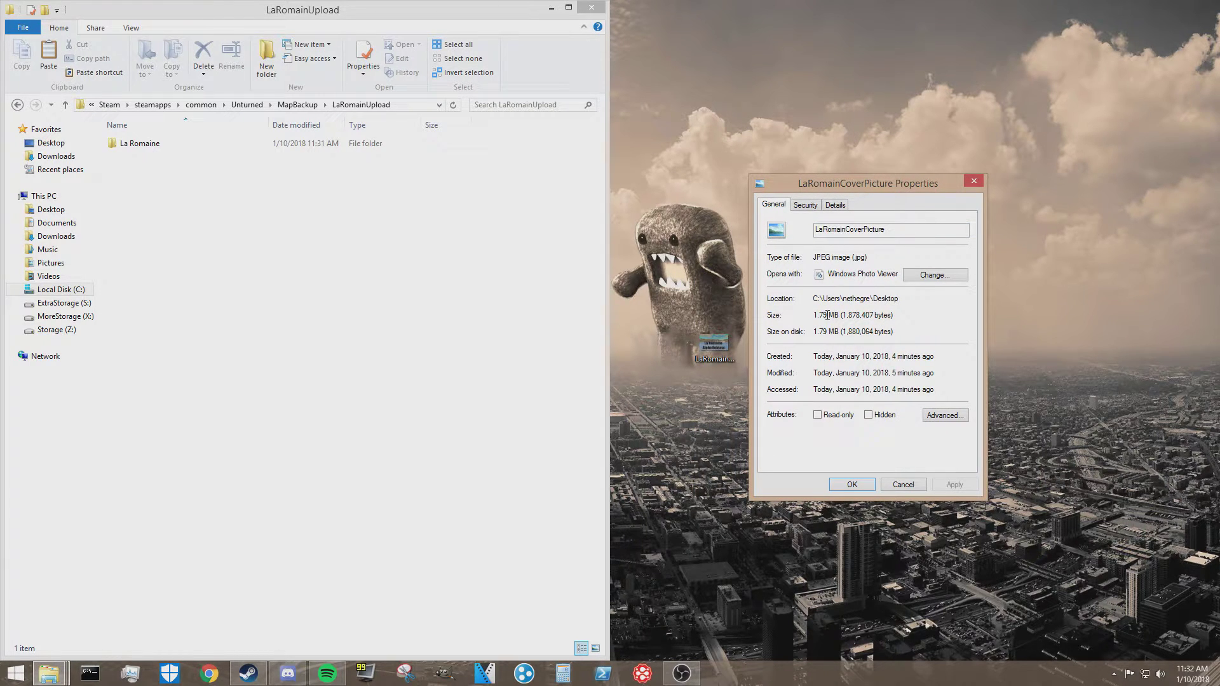
{"action": "double_click", "coordinate": [827, 315]}
{"action": "left_click_drag", "start_coordinate": [863, 258], "coordinate": [852, 260]}
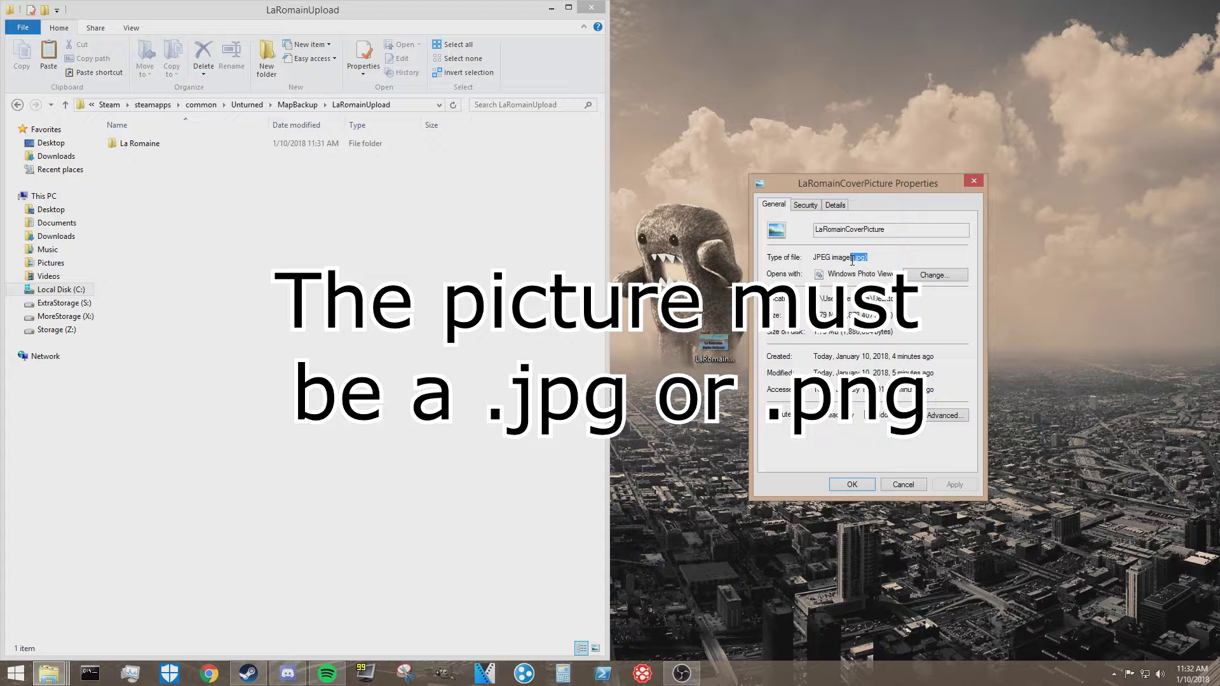
{"action": "left_click", "coordinate": [858, 257]}
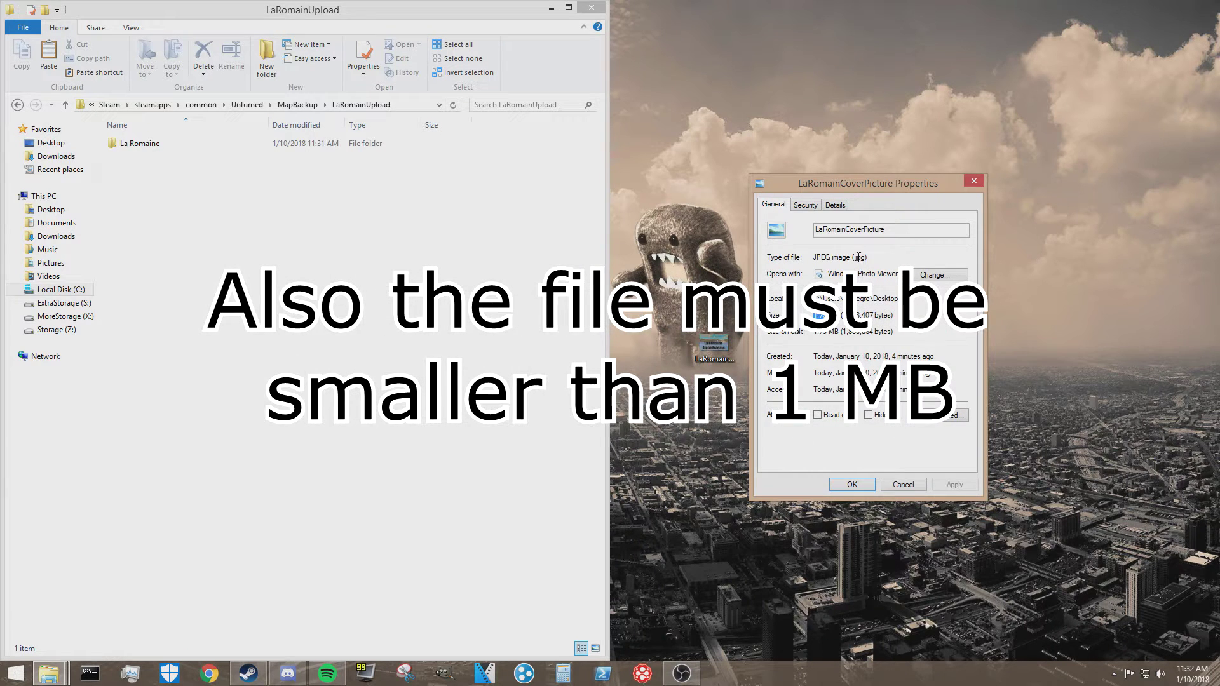
{"action": "left_click_drag", "start_coordinate": [867, 257], "coordinate": [851, 258]}
{"action": "left_click", "coordinate": [854, 260]}
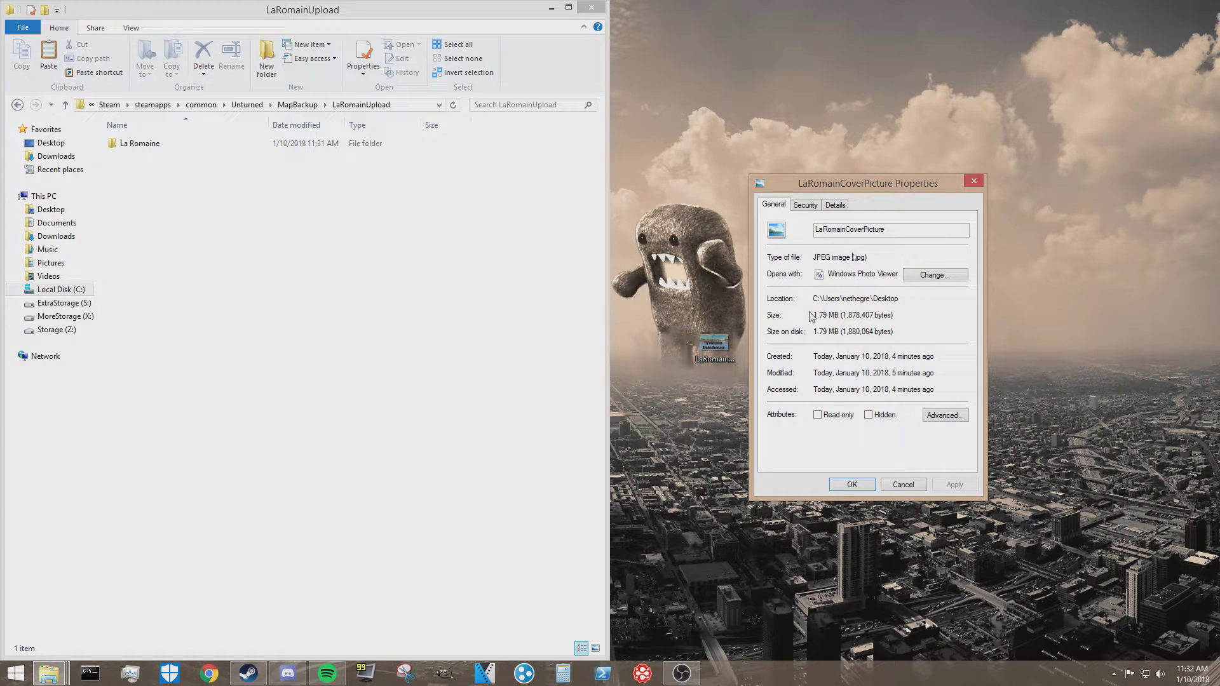
{"action": "left_click", "coordinate": [973, 181]}
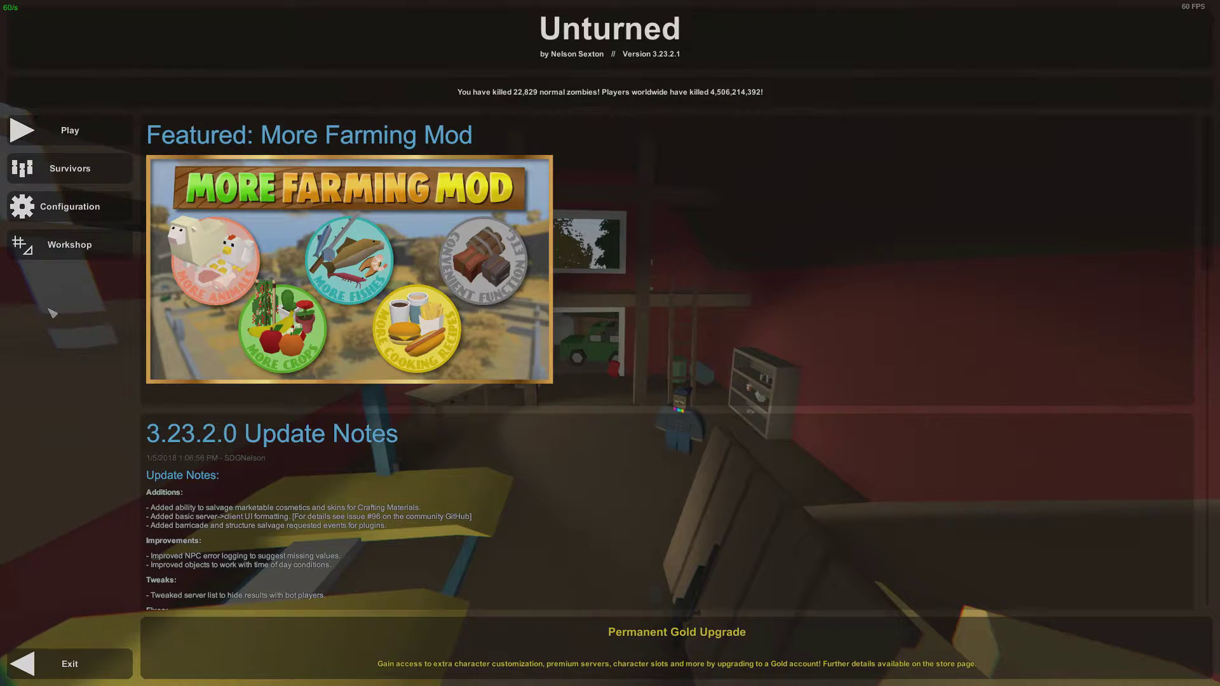
Open the Workshop submission form in Unturned and enter the name La Romaine Alpha Release.
{"action": "left_click", "coordinate": [36, 245]}
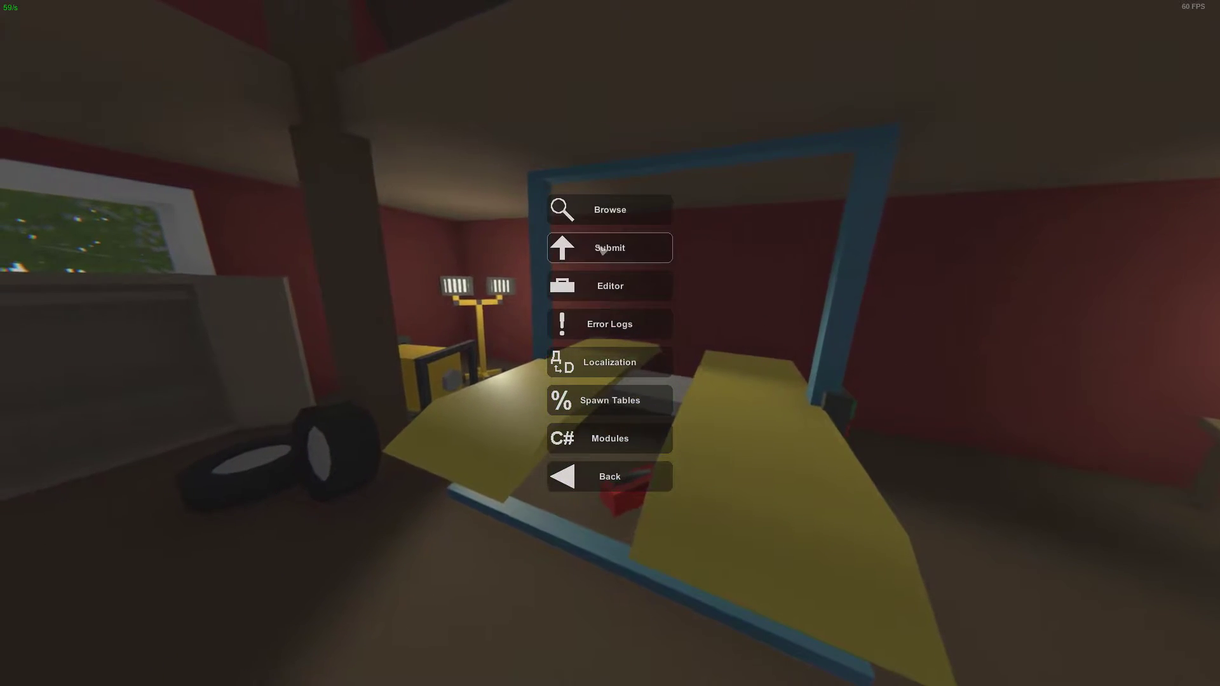
{"action": "left_click", "coordinate": [602, 249]}
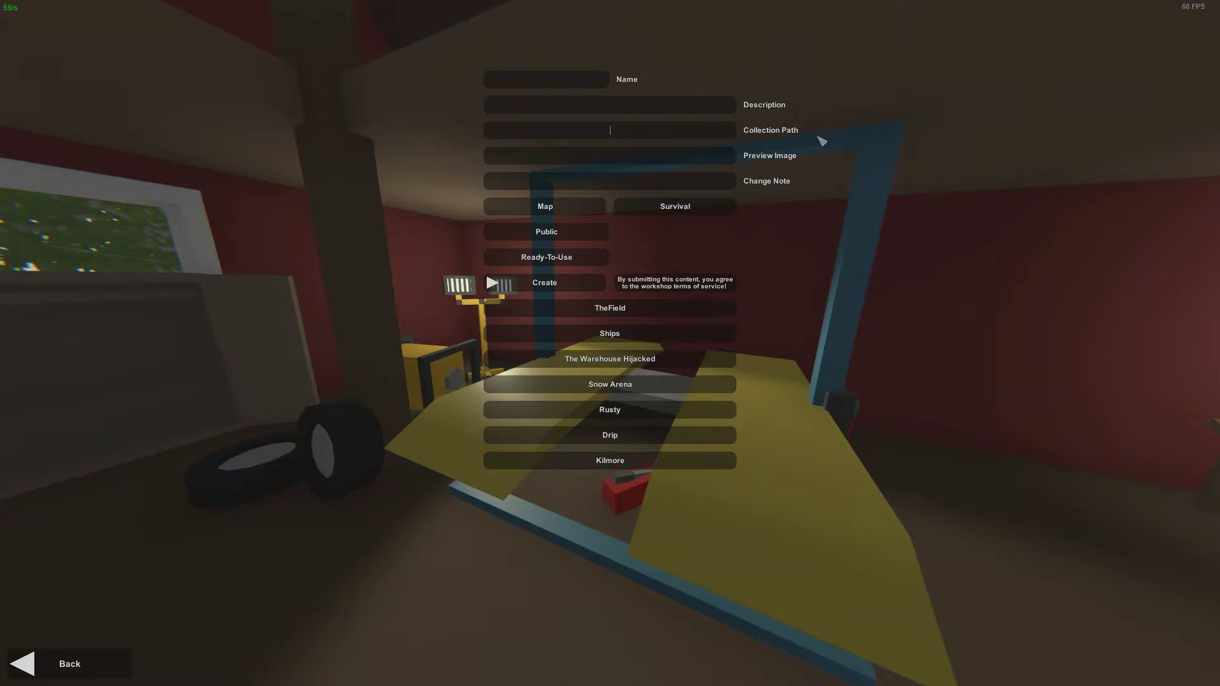
{"action": "left_click", "coordinate": [728, 160]}
{"action": "left_click", "coordinate": [565, 83]}
{"action": "type", "text": "La Romaine Alpha Release"}
{"action": "left_click", "coordinate": [643, 113]}
Switch to File Explorer and copy the full path of the LaRomainUpload folder.
{"action": "left_click", "coordinate": [676, 135]}
{"action": "key", "text": "alt+Tab"}
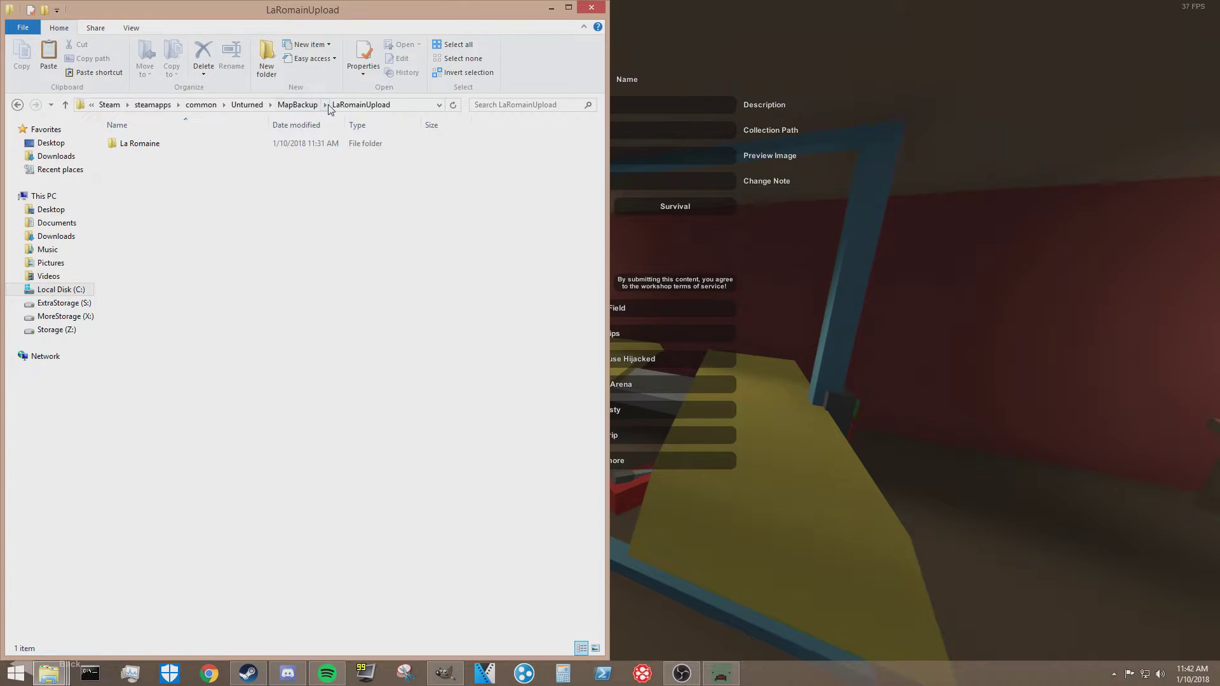
{"action": "double_click", "coordinate": [141, 144]}
{"action": "left_click", "coordinate": [66, 106]}
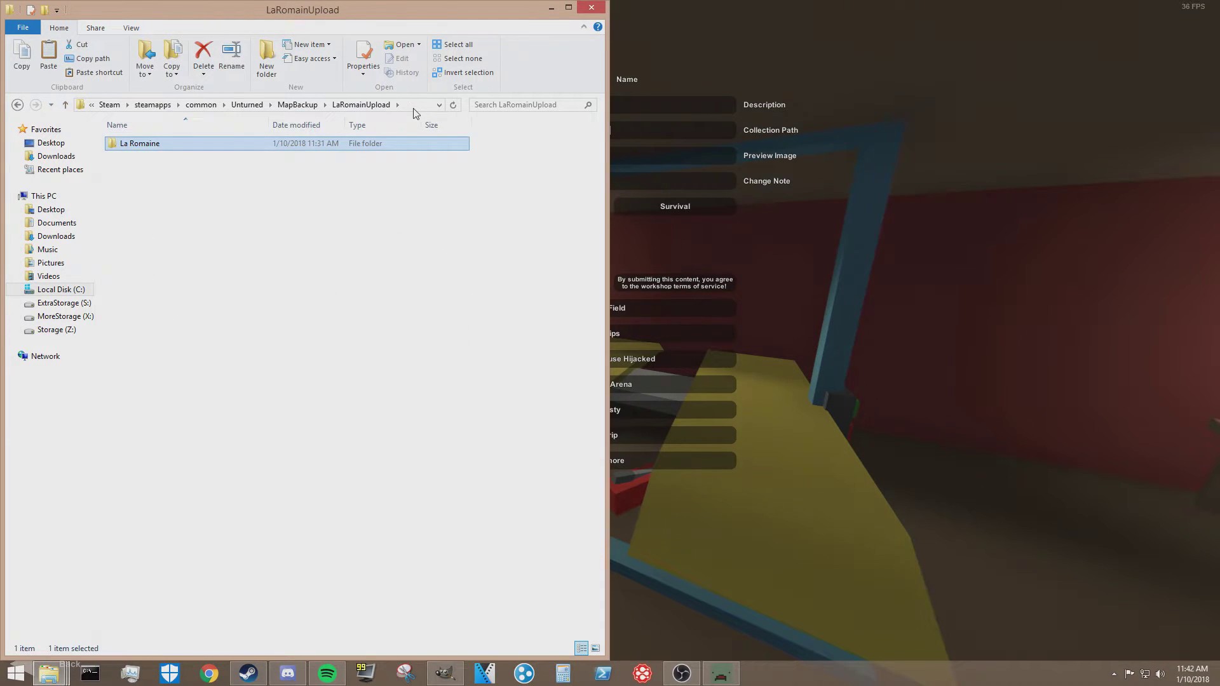
{"action": "left_click", "coordinate": [414, 103]}
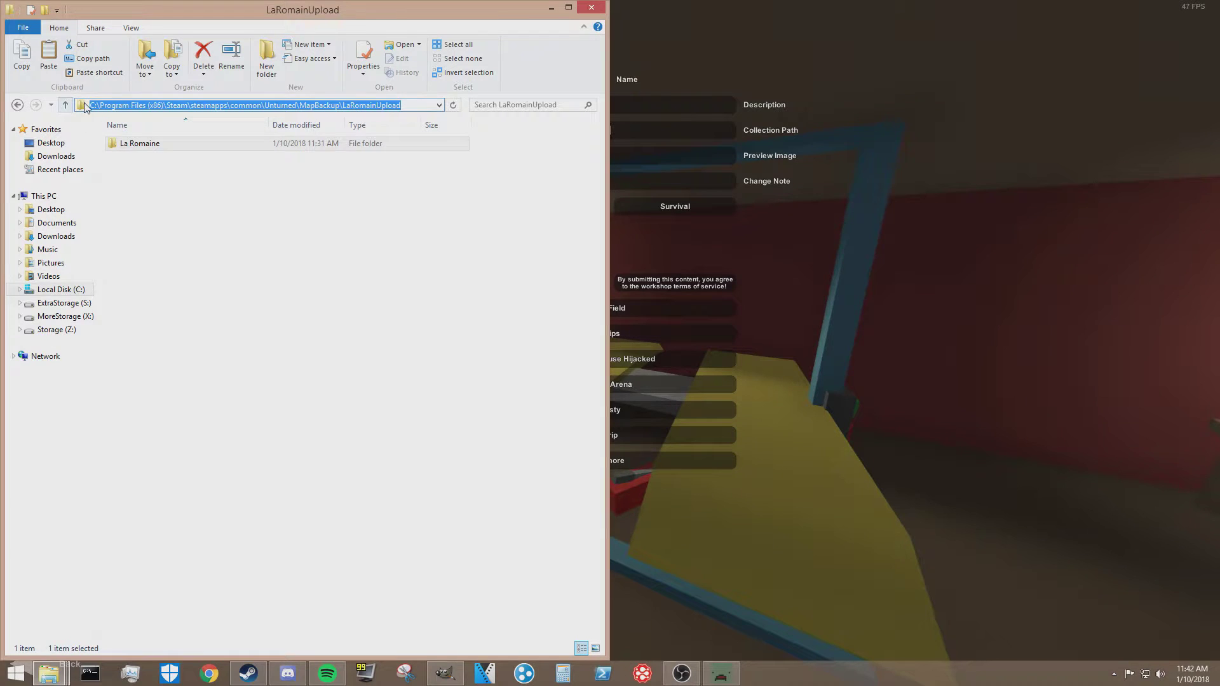
{"action": "left_click", "coordinate": [329, 230]}
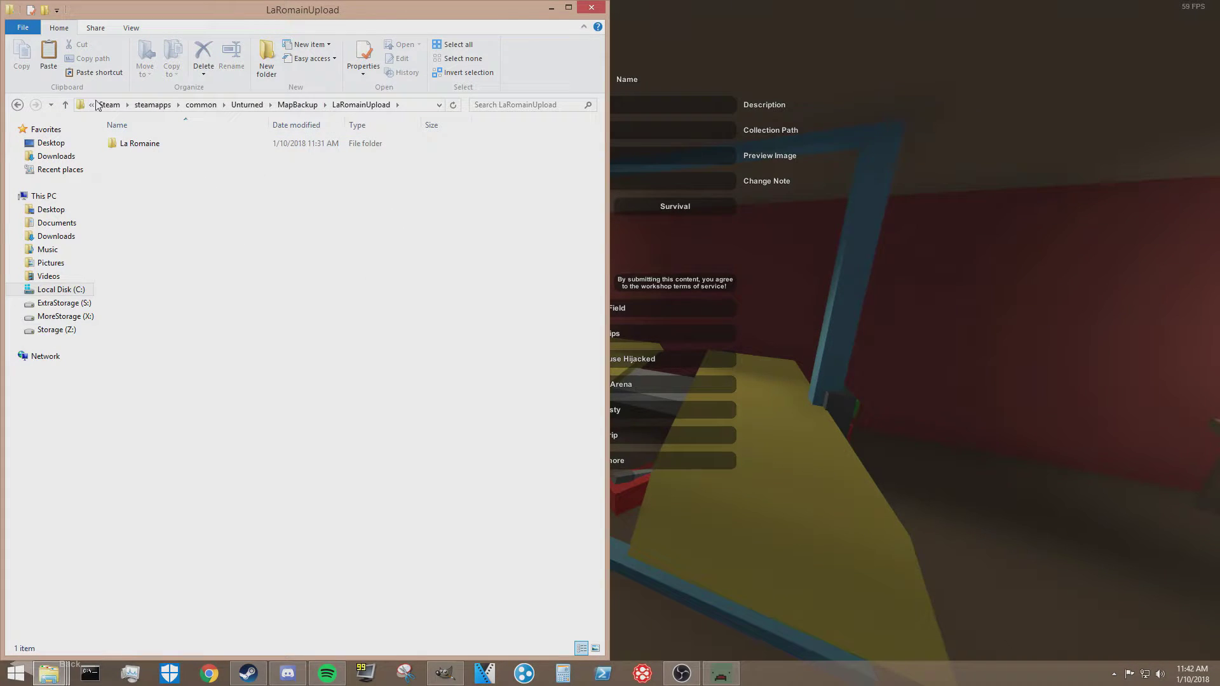
{"action": "left_click", "coordinate": [412, 105]}
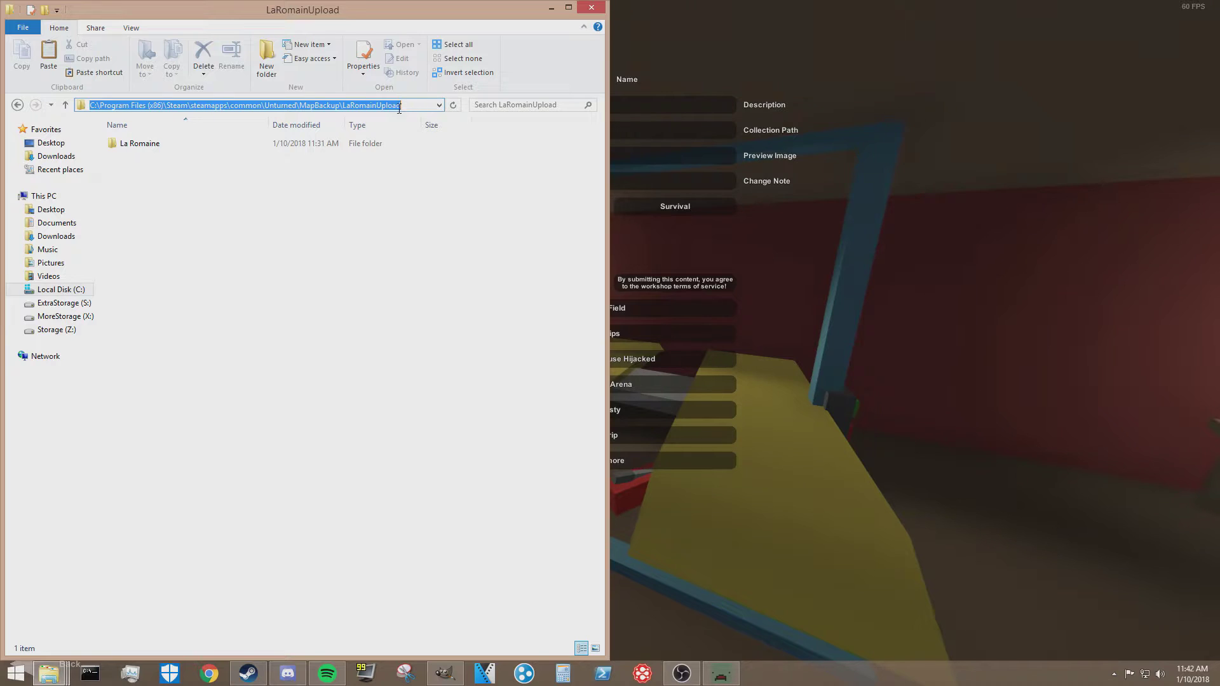
{"action": "right_click", "coordinate": [239, 109]}
{"action": "left_click", "coordinate": [281, 150]}
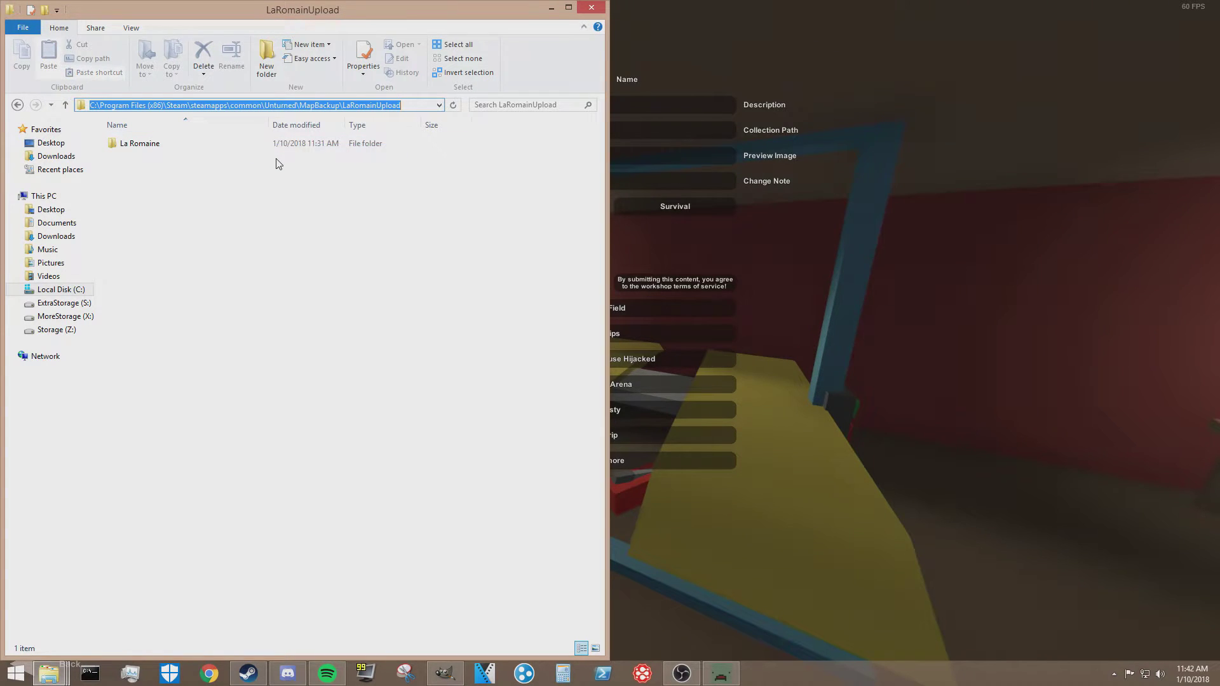
Back in Unturned, paste the LaRomainUpload folder path as the collection path and add a trailing slash.
{"action": "left_click", "coordinate": [840, 205]}
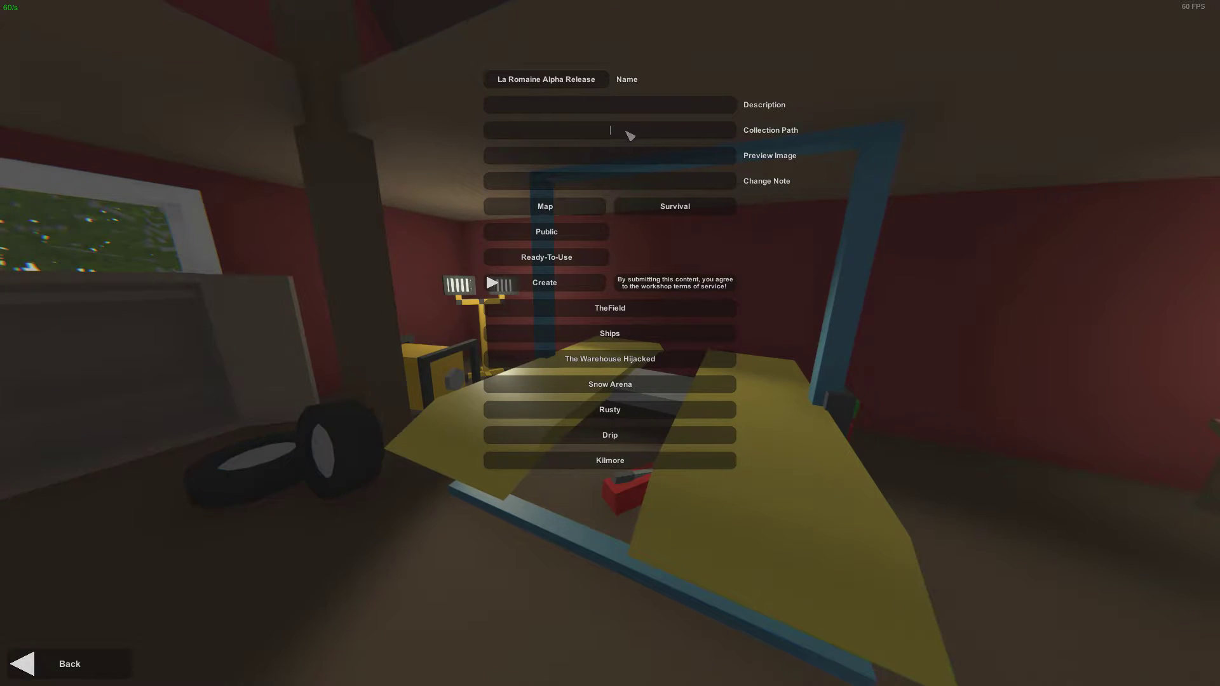
{"action": "key", "text": "ctrl+v"}
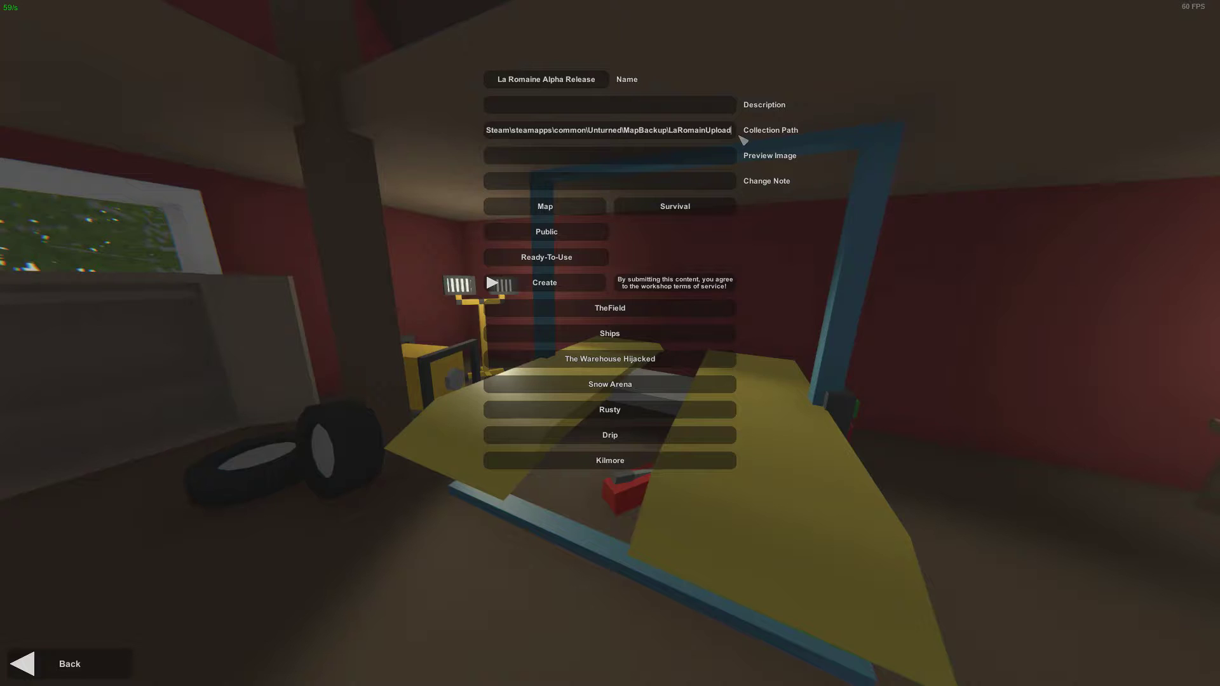
{"action": "type", "text": "/"}
{"action": "left_click", "coordinate": [867, 153]}
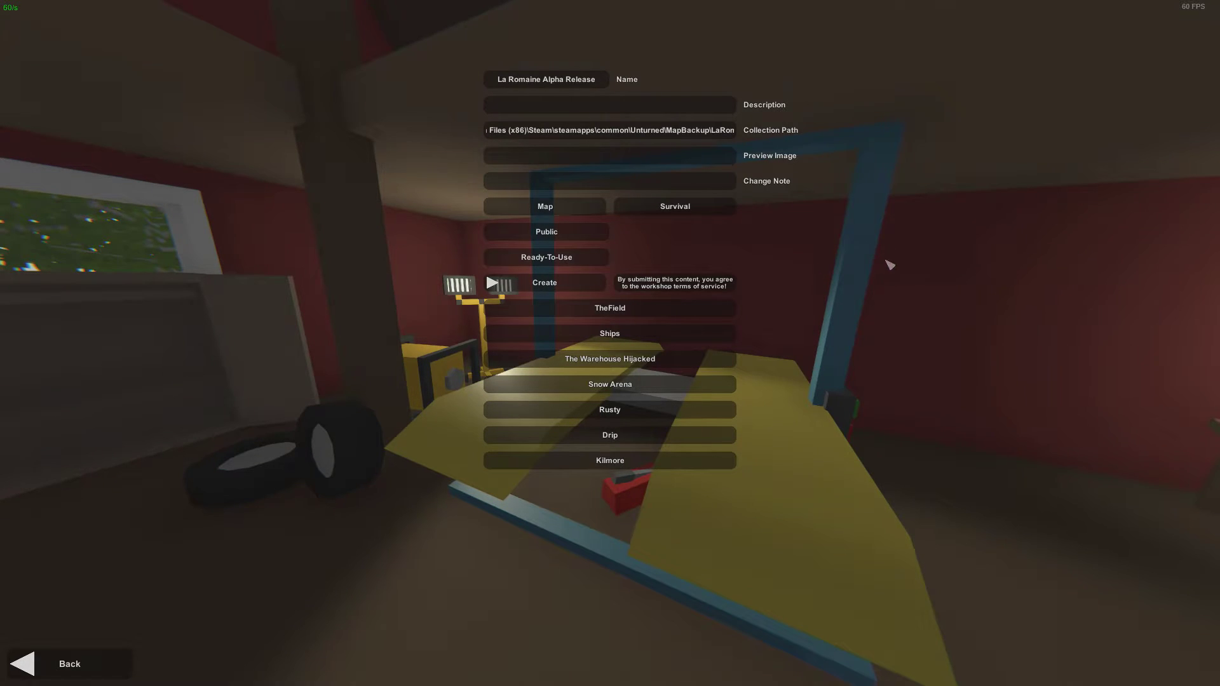
Switch to the desktop and copy the folder location from the properties of the LaRomainCoverPicture image.
{"action": "key", "text": "alt+Tab"}
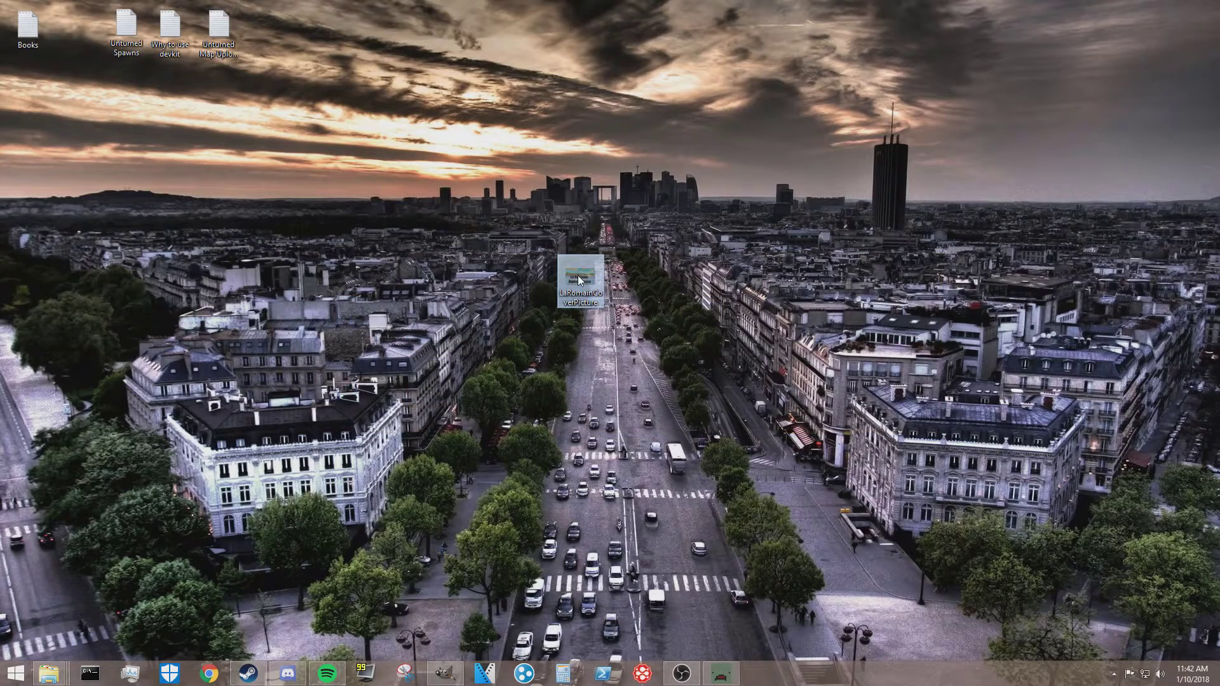
{"action": "right_click", "coordinate": [578, 280]}
{"action": "left_click", "coordinate": [629, 591]}
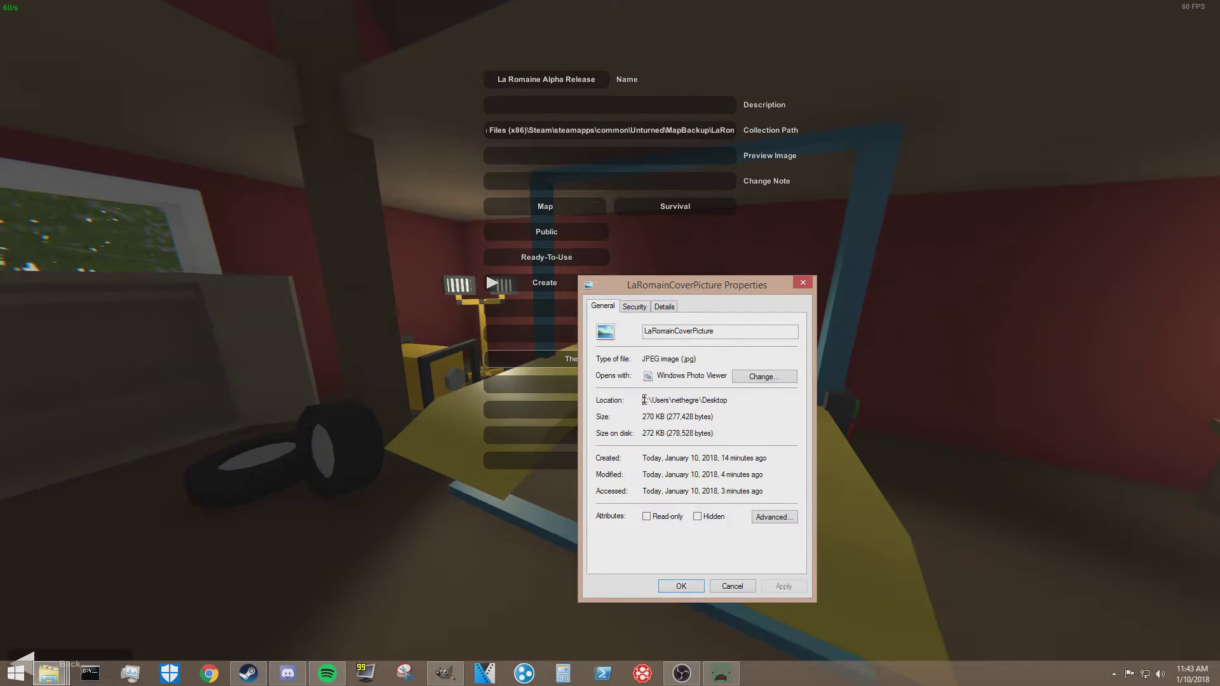
{"action": "left_click_drag", "start_coordinate": [643, 400], "coordinate": [731, 403]}
{"action": "left_click", "coordinate": [681, 586]}
Paste the desktop location as the preview image path in the submission form and append /LaRomaineCoverPicture.jpg.
{"action": "left_click", "coordinate": [636, 155]}
{"action": "key", "text": "ctrl+v"}
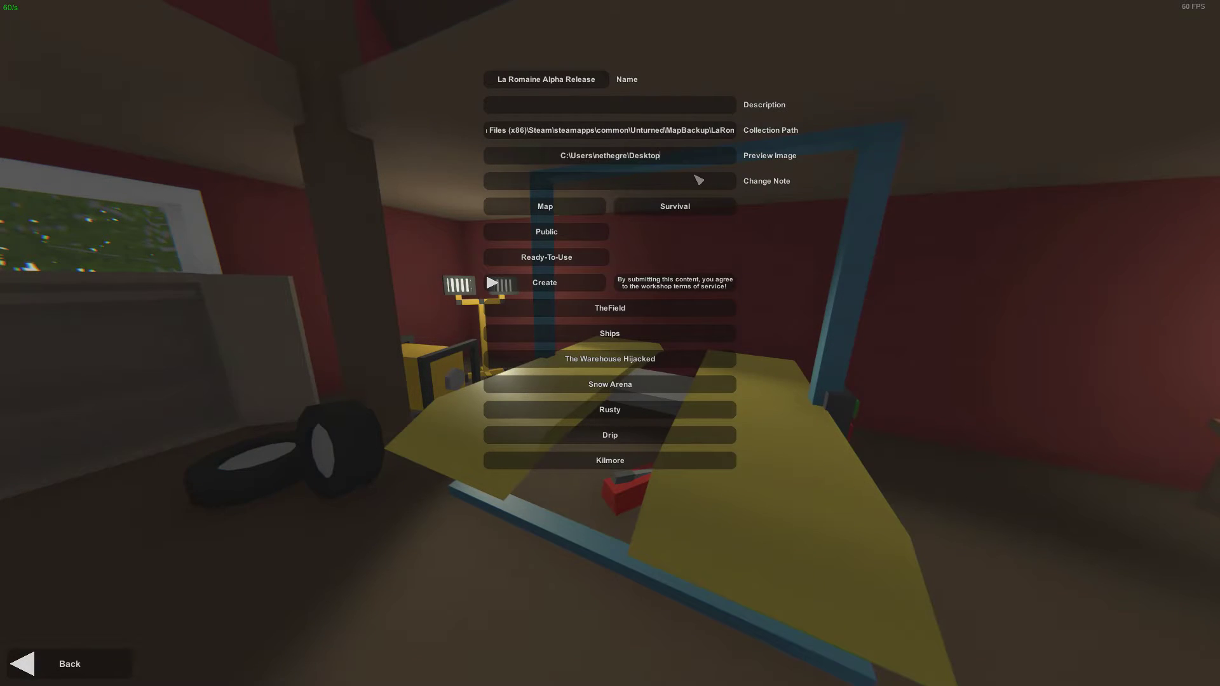
{"action": "type", "text": "\\Desktop/LaRomaineCoverPicture.jpg"}
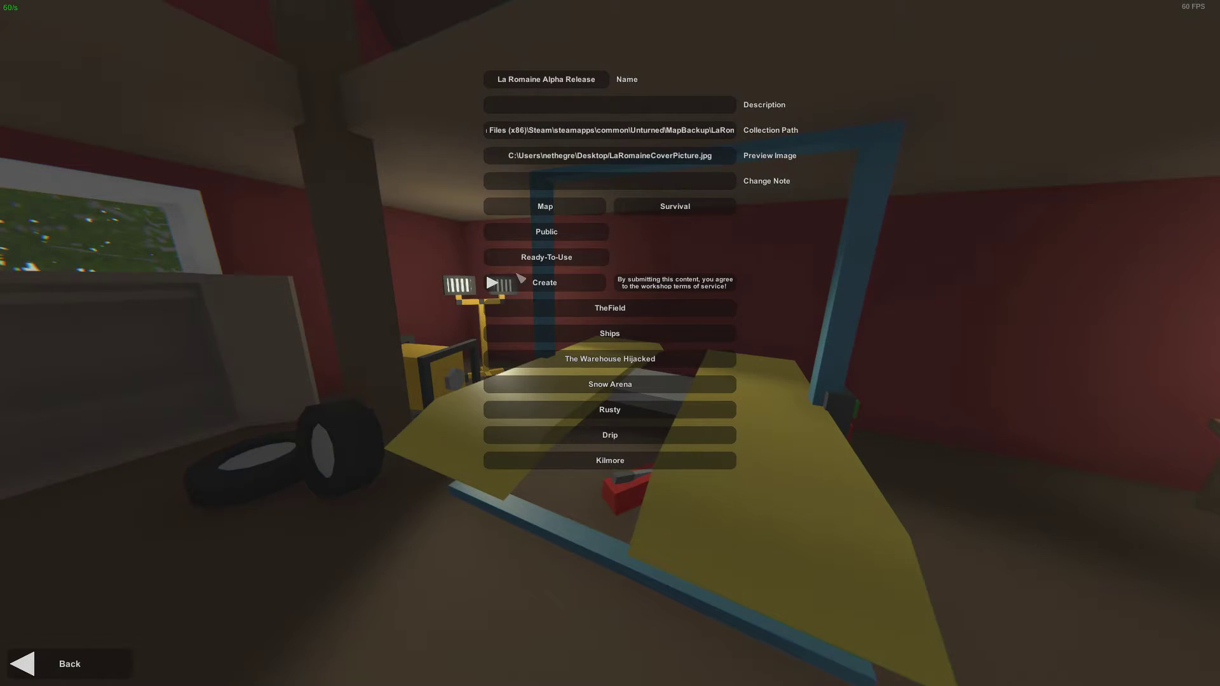
Browse the available content types for the submission, such as Localization, Object and Vehicle, and return to Map.
{"action": "left_click", "coordinate": [582, 206]}
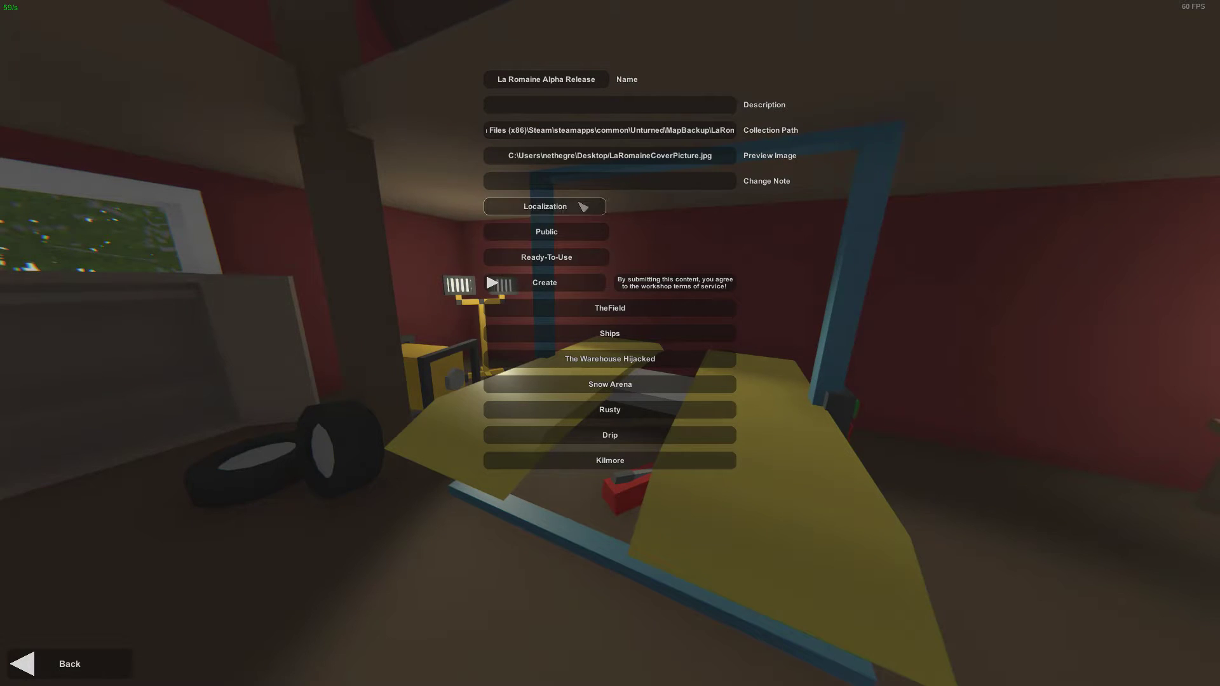
{"action": "left_click", "coordinate": [582, 207]}
{"action": "left_click", "coordinate": [582, 207]}
{"action": "left_click", "coordinate": [582, 207]}
{"action": "left_click", "coordinate": [585, 208]}
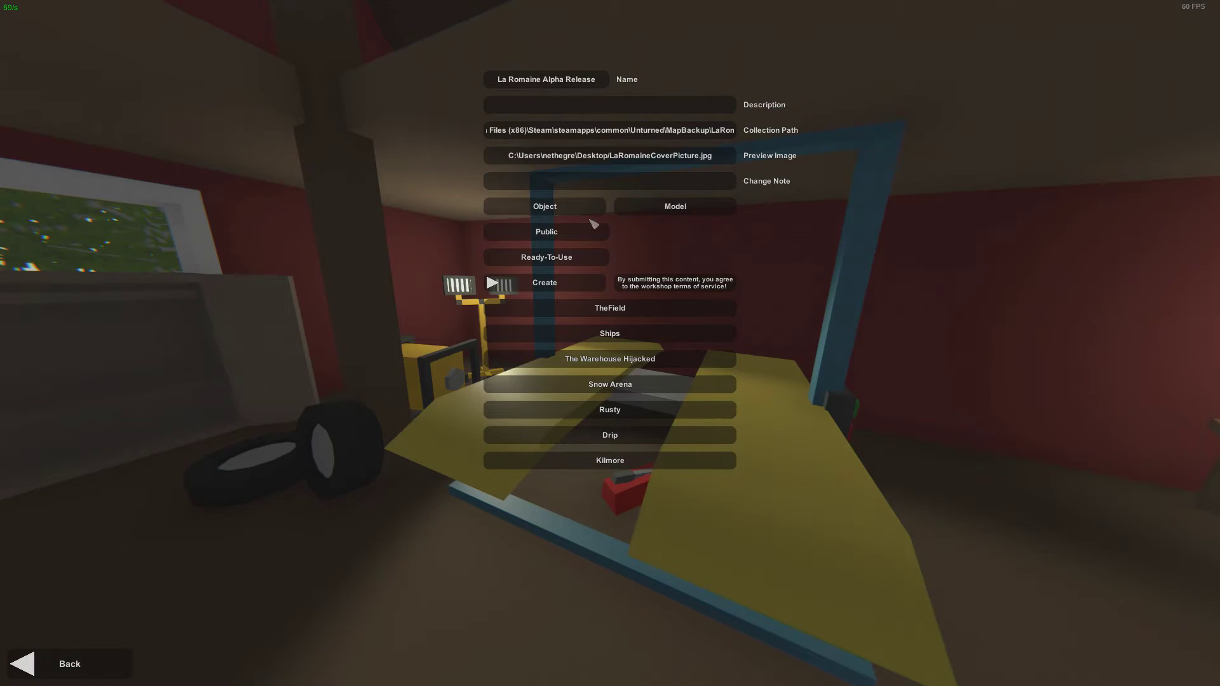
{"action": "left_click", "coordinate": [551, 211]}
{"action": "left_click", "coordinate": [551, 211]}
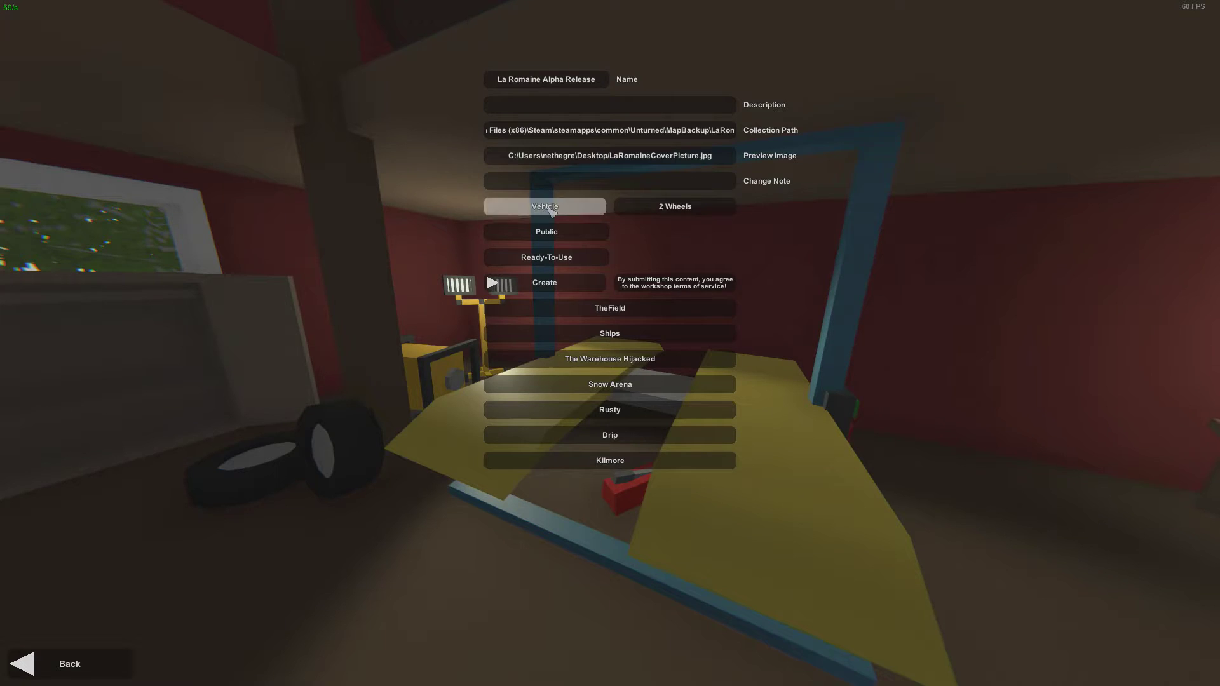
{"action": "left_click", "coordinate": [552, 210]}
{"action": "left_click", "coordinate": [561, 206]}
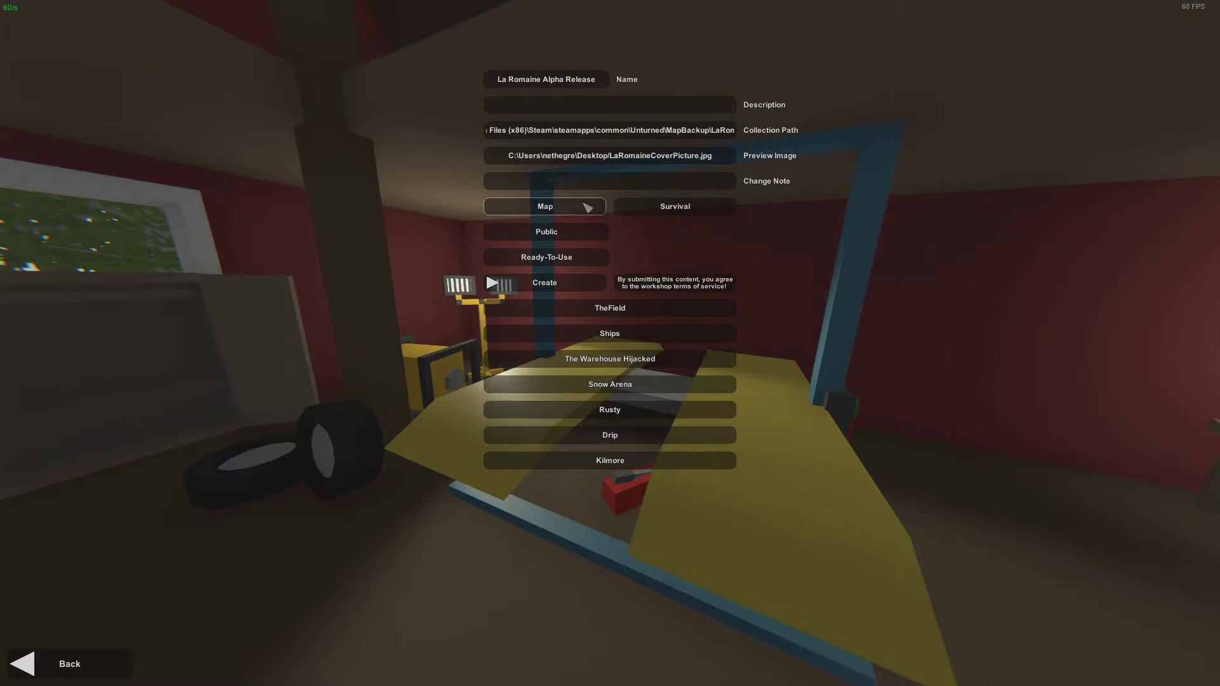
Browse the subtypes offered for the different content types, ending back on Map with Survival.
{"action": "left_click", "coordinate": [675, 207]}
{"action": "left_click", "coordinate": [544, 206]}
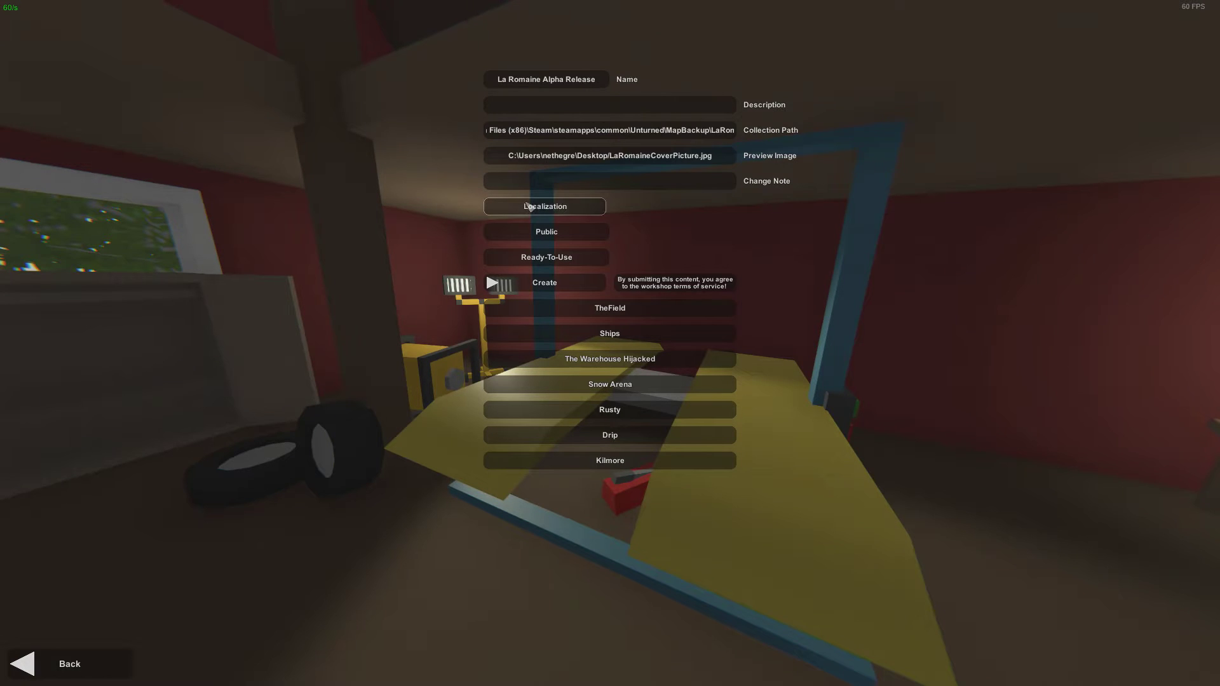
{"action": "left_click", "coordinate": [544, 206]}
{"action": "left_click", "coordinate": [677, 206]}
{"action": "left_click", "coordinate": [689, 206]}
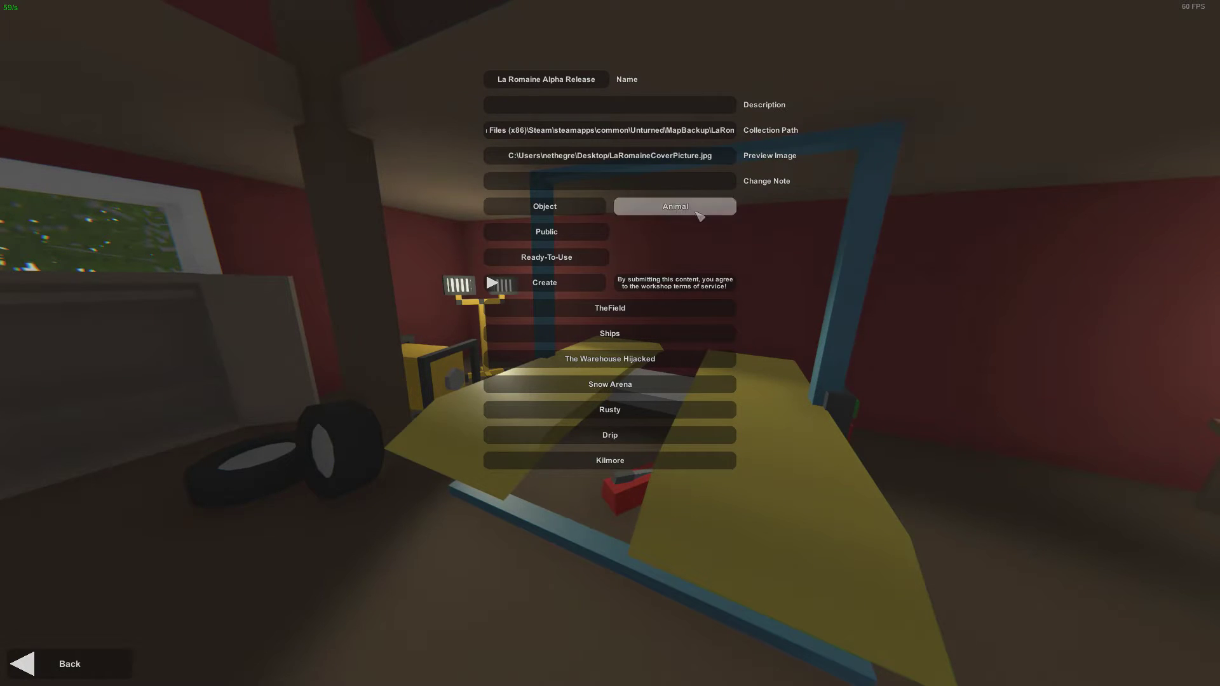
{"action": "left_click", "coordinate": [545, 207]}
{"action": "left_click", "coordinate": [674, 207]}
{"action": "left_click", "coordinate": [544, 207]}
{"action": "left_click", "coordinate": [675, 210]}
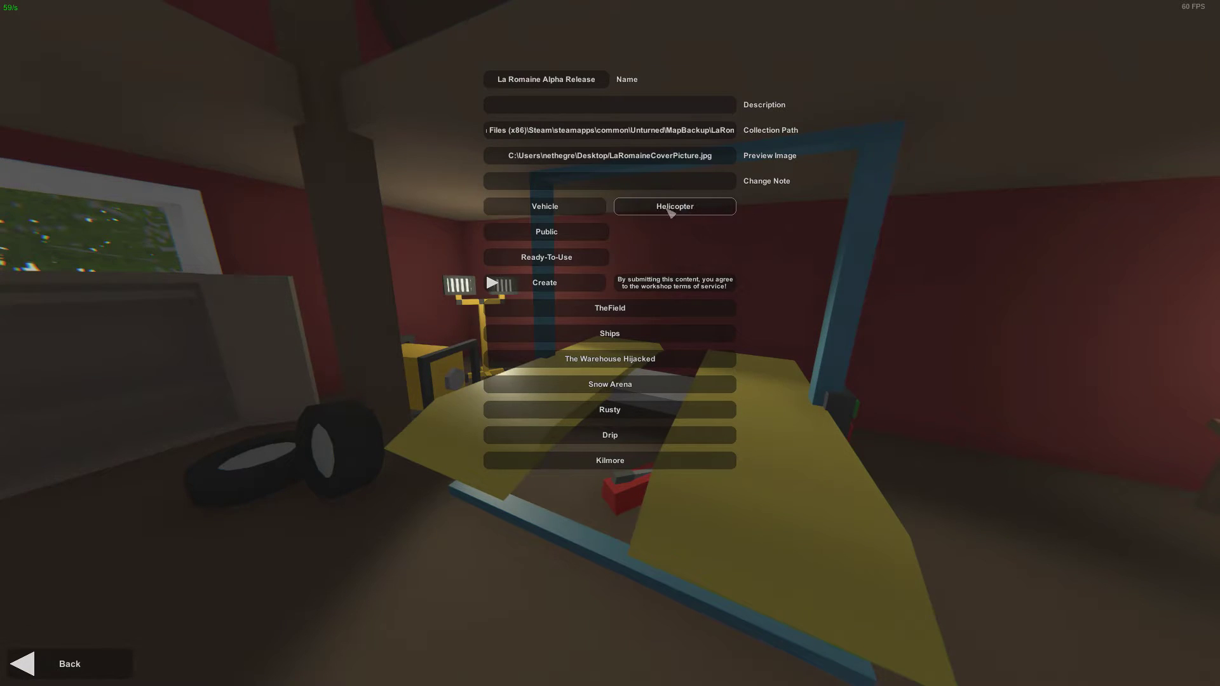
{"action": "left_click", "coordinate": [588, 210]}
{"action": "left_click", "coordinate": [579, 211]}
Cycle through the visibility options and set the submission to Friends Only.
{"action": "left_click", "coordinate": [521, 237]}
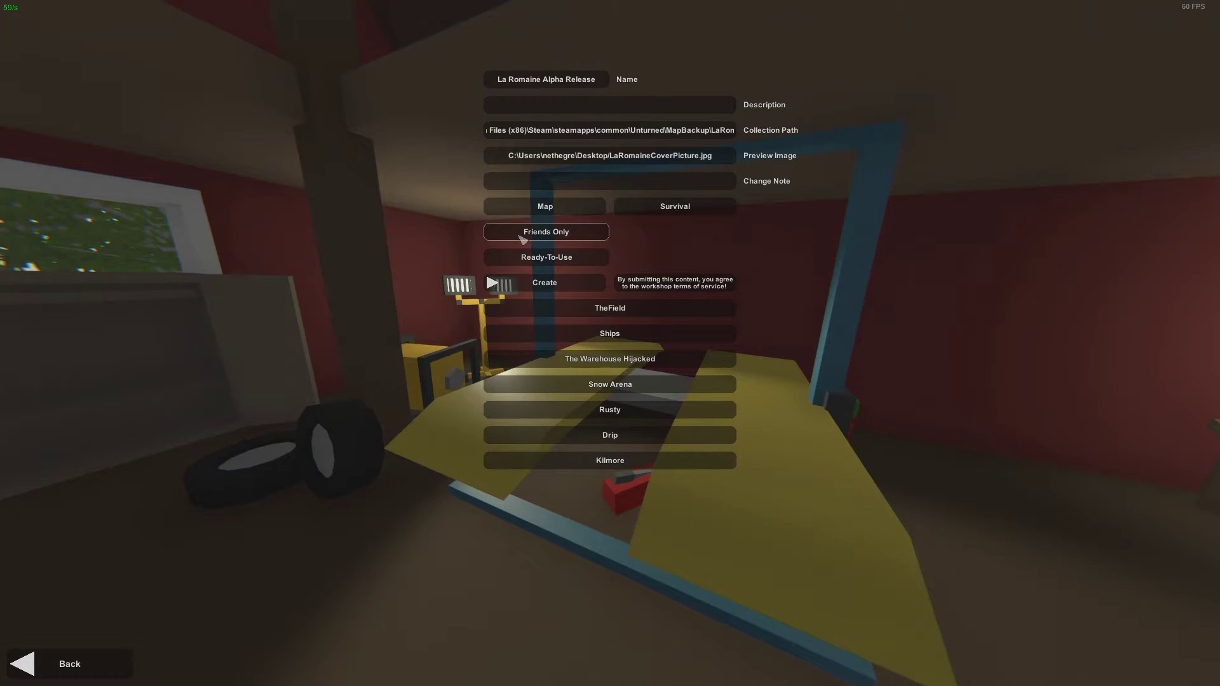
{"action": "left_click", "coordinate": [516, 237]}
{"action": "left_click", "coordinate": [511, 237]}
{"action": "left_click", "coordinate": [514, 239]}
Check the Curated option, leave the submission on Ready-To-Use, and create the Workshop item.
{"action": "left_click", "coordinate": [571, 261]}
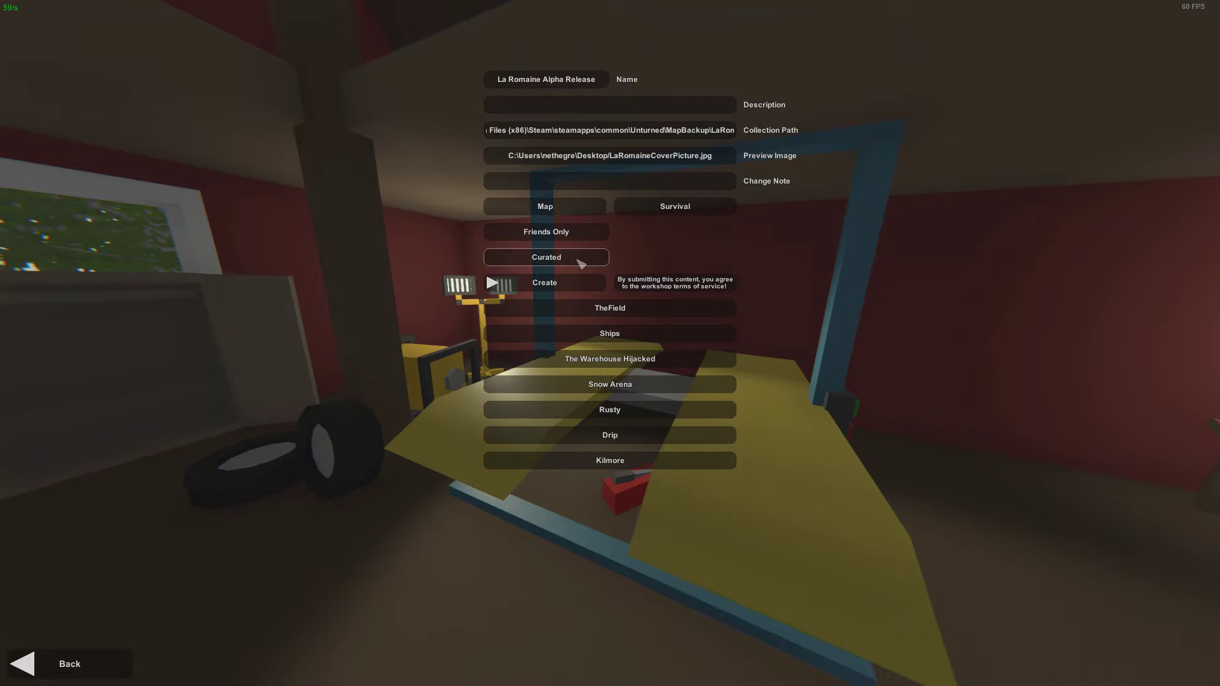
{"action": "left_click", "coordinate": [581, 263]}
{"action": "left_click", "coordinate": [585, 265]}
{"action": "left_click", "coordinate": [559, 267]}
{"action": "left_click", "coordinate": [489, 280]}
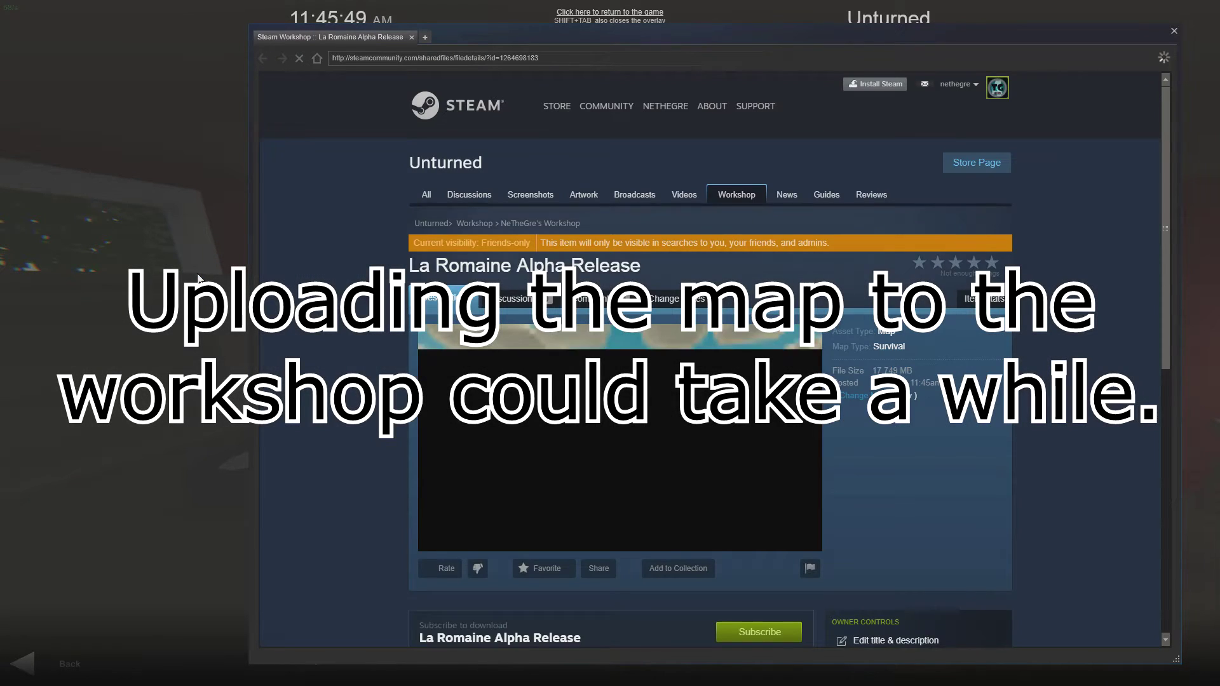
Examine the new La Romaine Alpha Release Workshop page, including its preview image, details, comments area and owner controls.
{"action": "scroll", "coordinate": [356, 367], "scroll_direction": "down", "scroll_amount": 3}
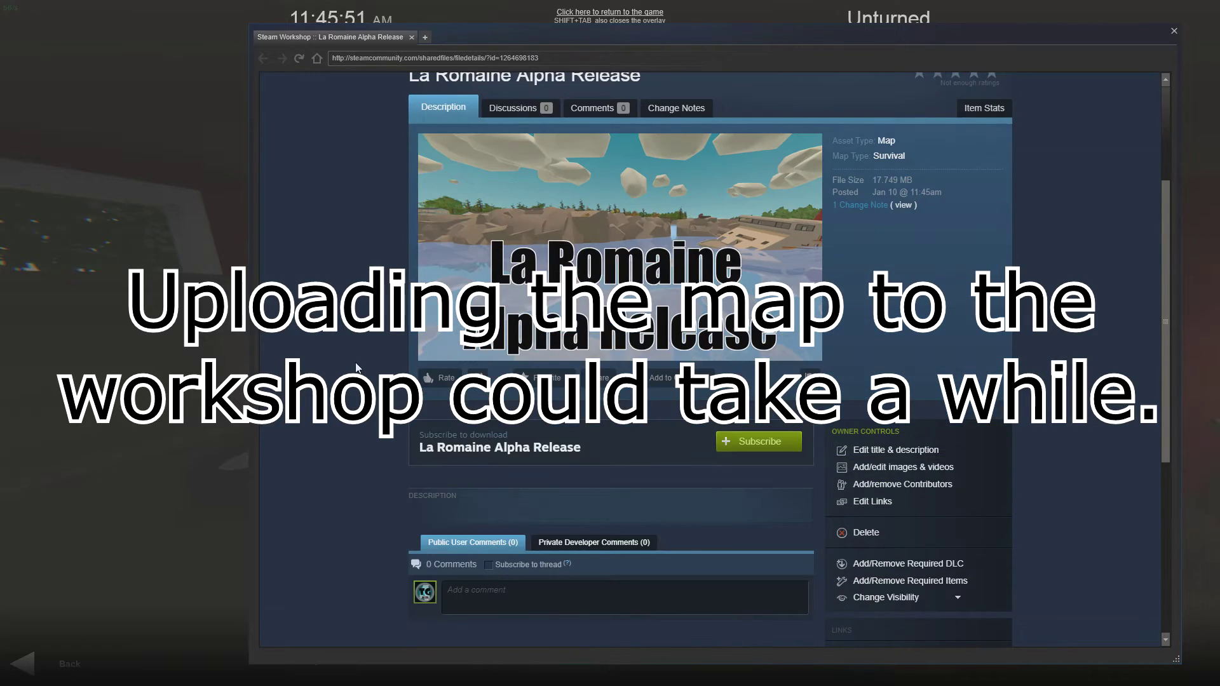
{"action": "scroll", "coordinate": [356, 367], "scroll_direction": "up", "scroll_amount": 3}
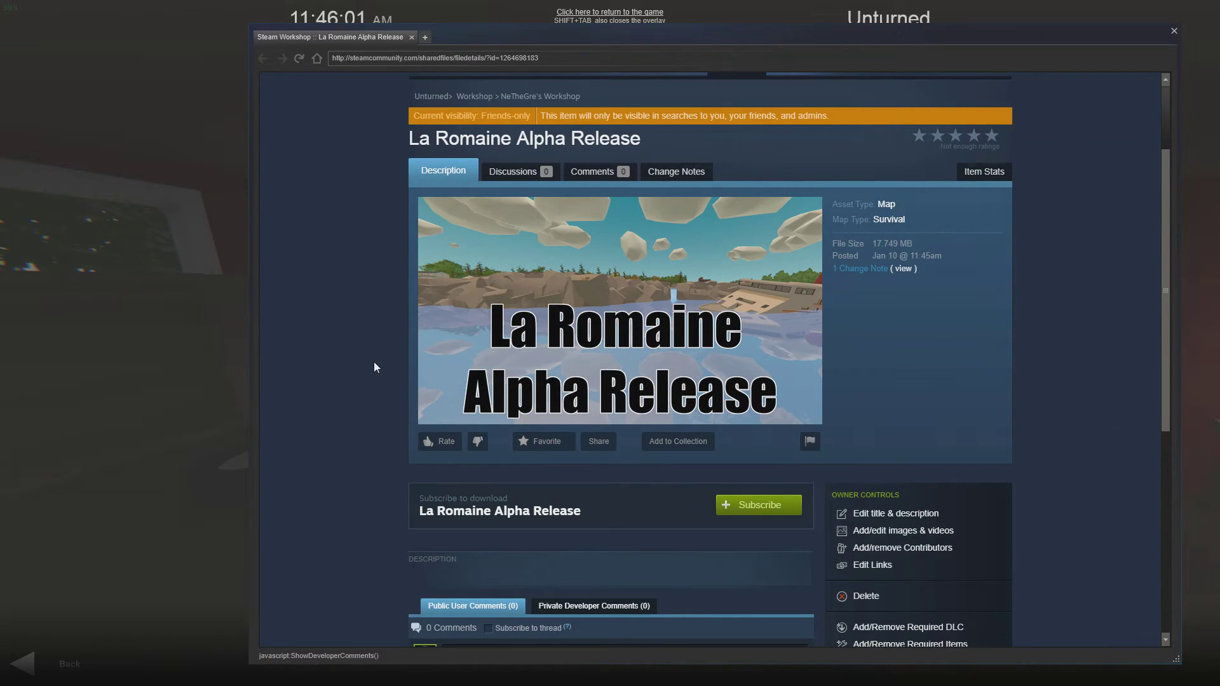
{"action": "scroll", "coordinate": [364, 349], "scroll_direction": "up", "scroll_amount": 2}
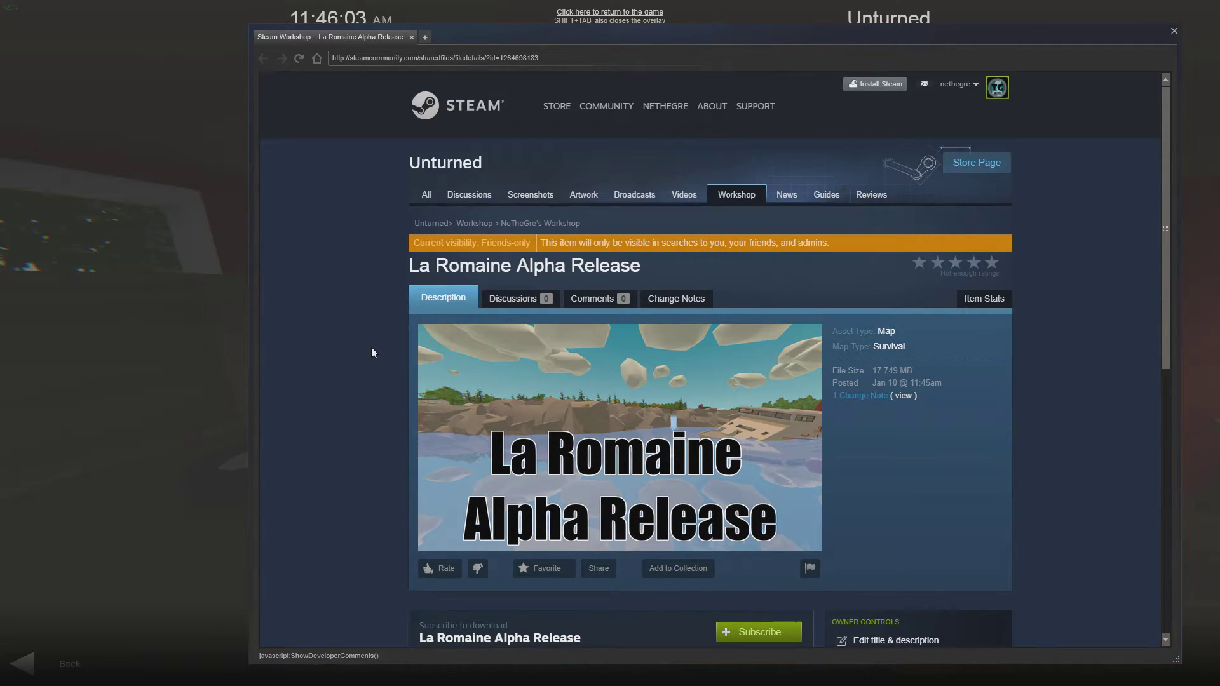
{"action": "scroll", "coordinate": [615, 301], "scroll_direction": "down", "scroll_amount": 5}
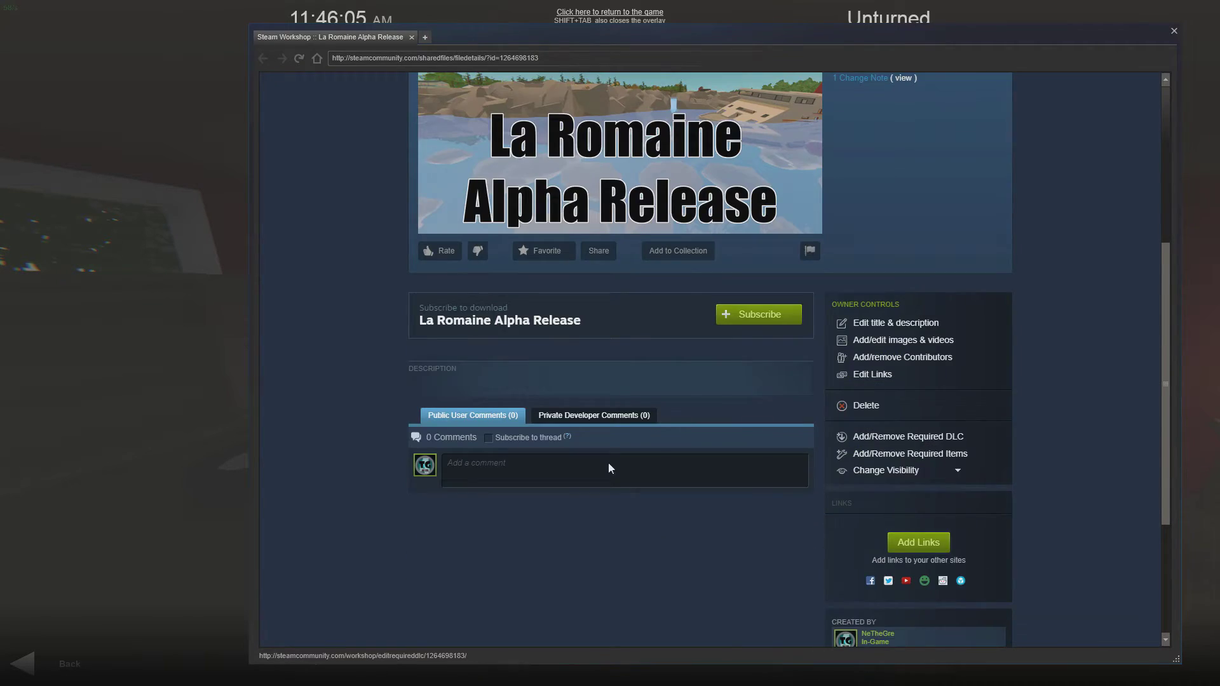
{"action": "scroll", "coordinate": [608, 463], "scroll_direction": "up", "scroll_amount": 5}
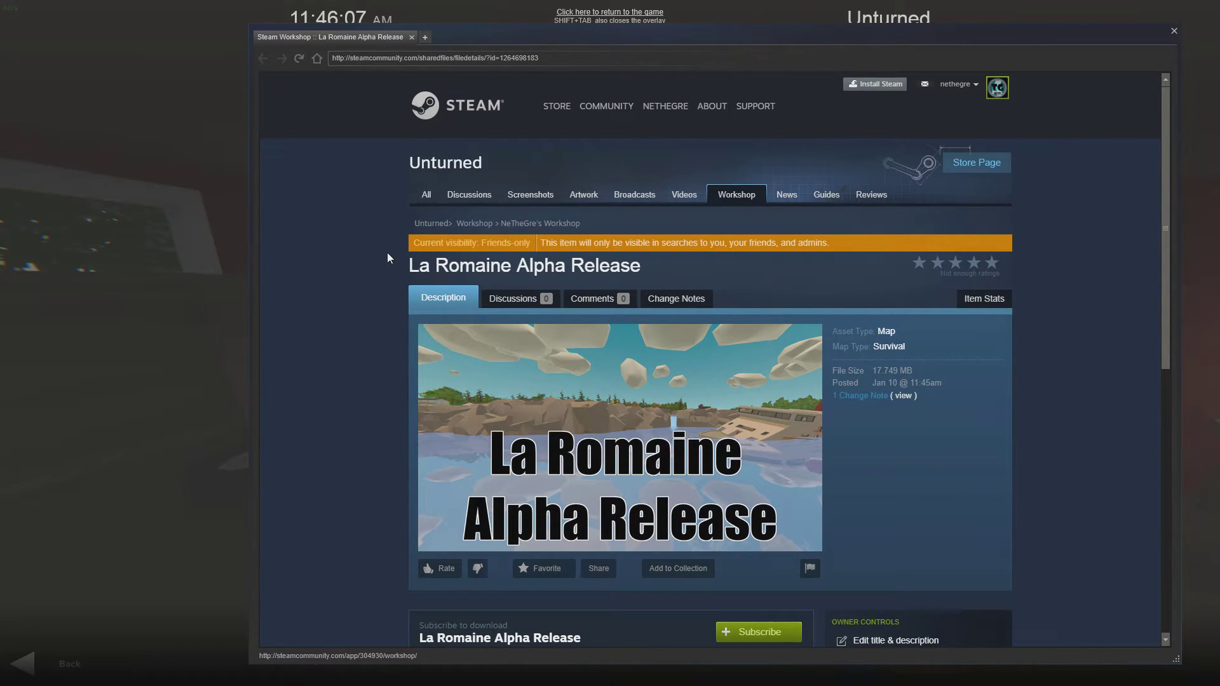
{"action": "scroll", "coordinate": [329, 261], "scroll_direction": "down", "scroll_amount": 3}
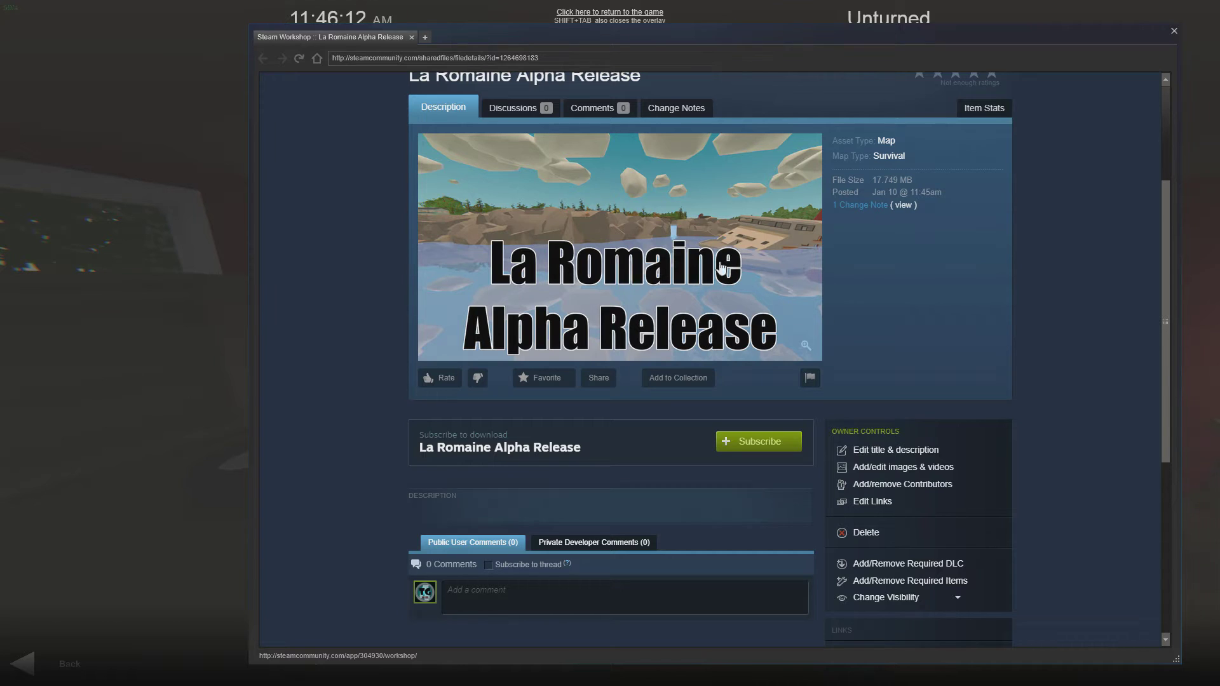
{"action": "scroll", "coordinate": [702, 286], "scroll_direction": "down", "scroll_amount": 4}
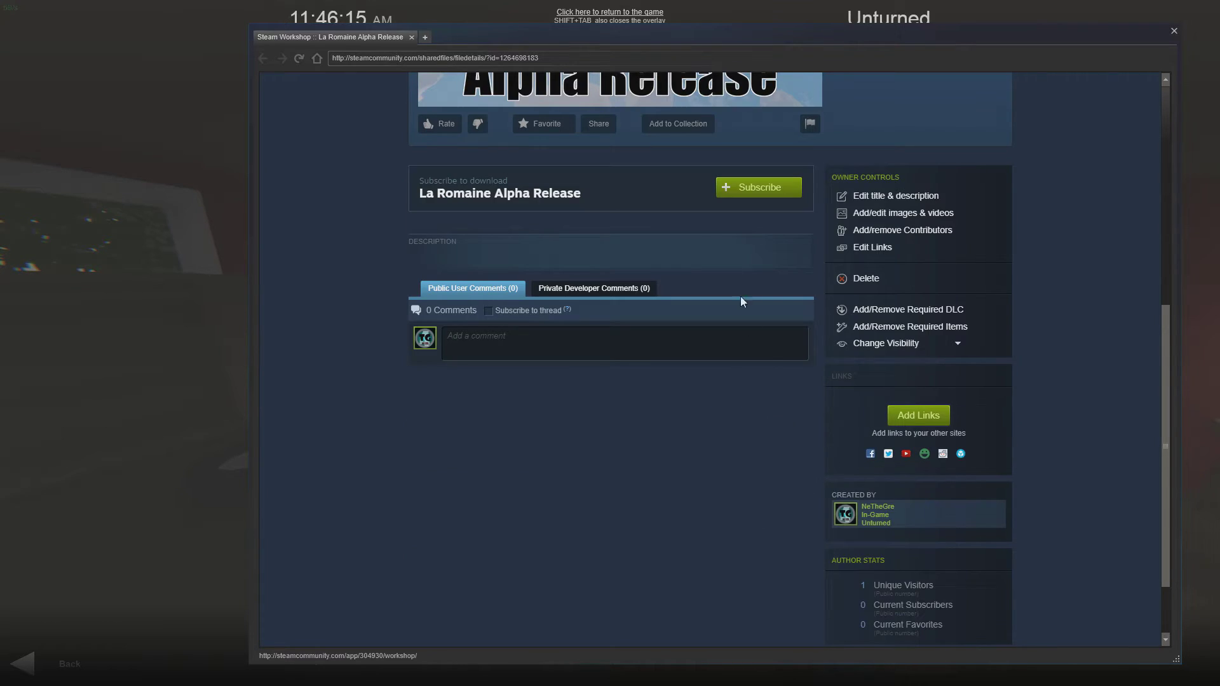
{"action": "scroll", "coordinate": [685, 242], "scroll_direction": "up", "scroll_amount": 4}
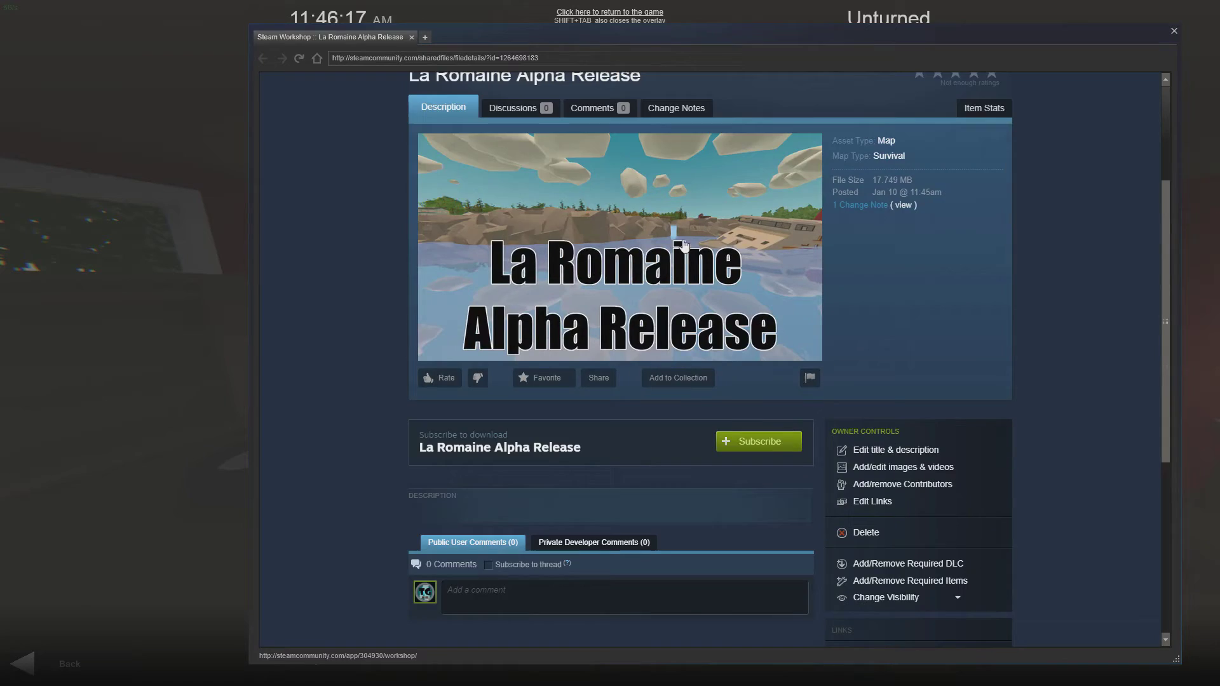
{"action": "scroll", "coordinate": [924, 361], "scroll_direction": "down", "scroll_amount": 4}
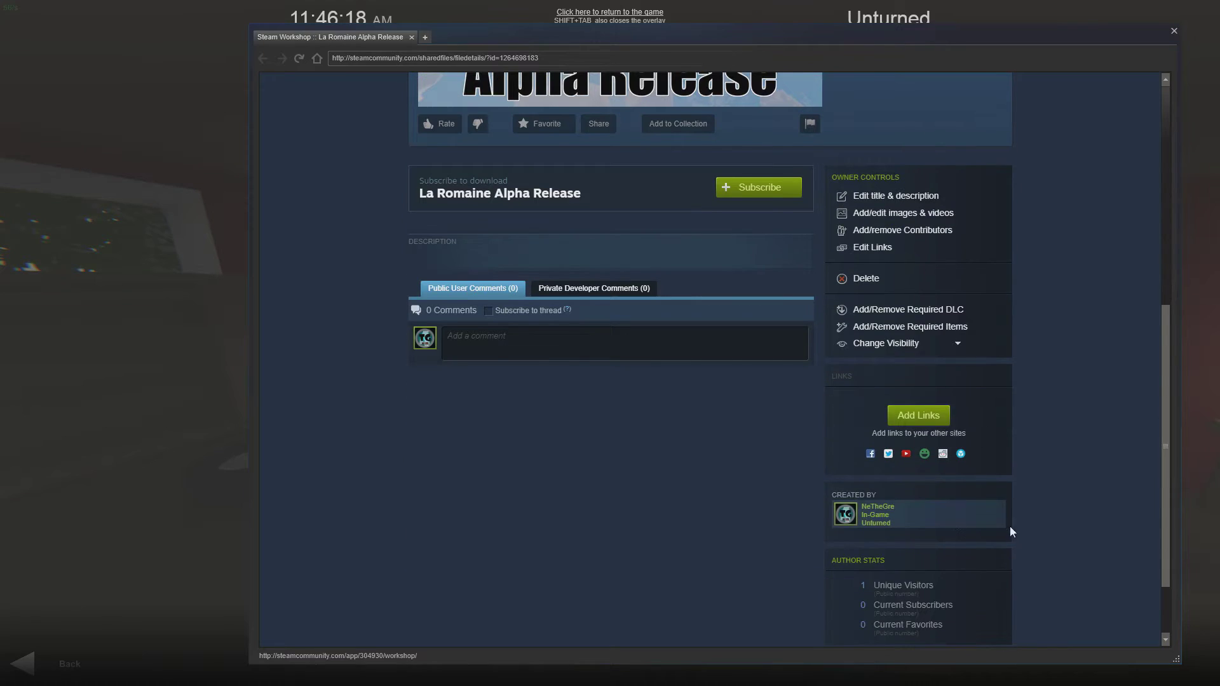
View the title and description editing page of the Workshop item, then return to the item without changes.
{"action": "left_click", "coordinate": [870, 197]}
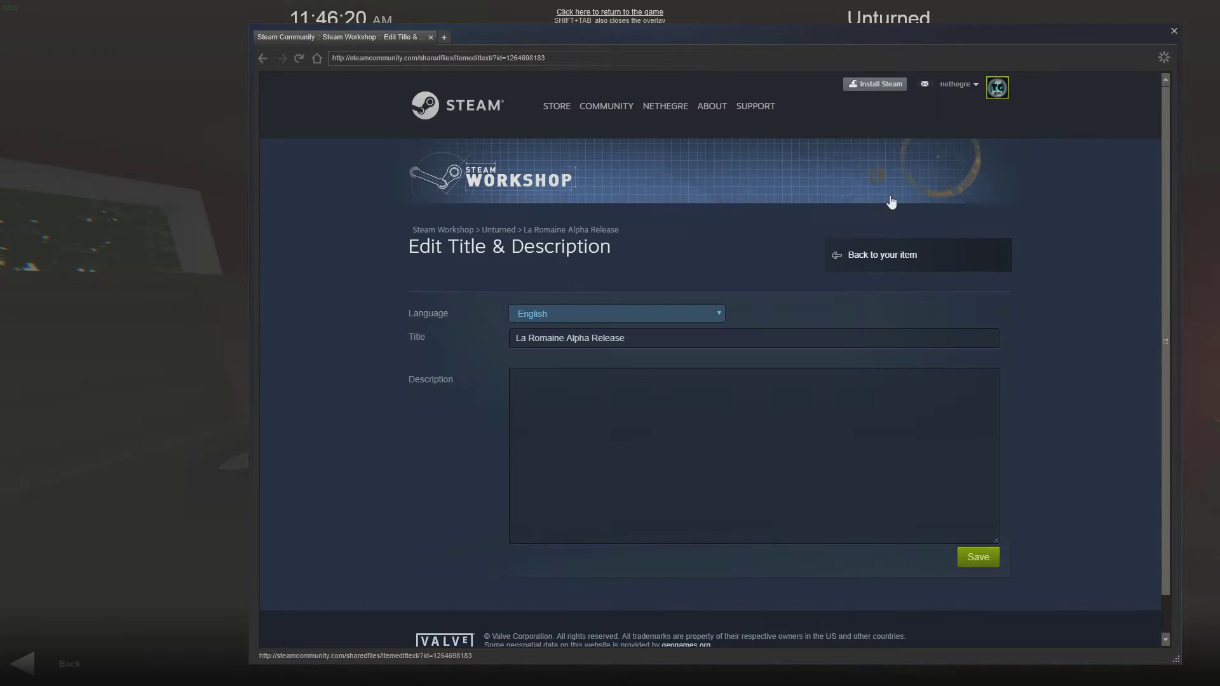
{"action": "left_click", "coordinate": [578, 389]}
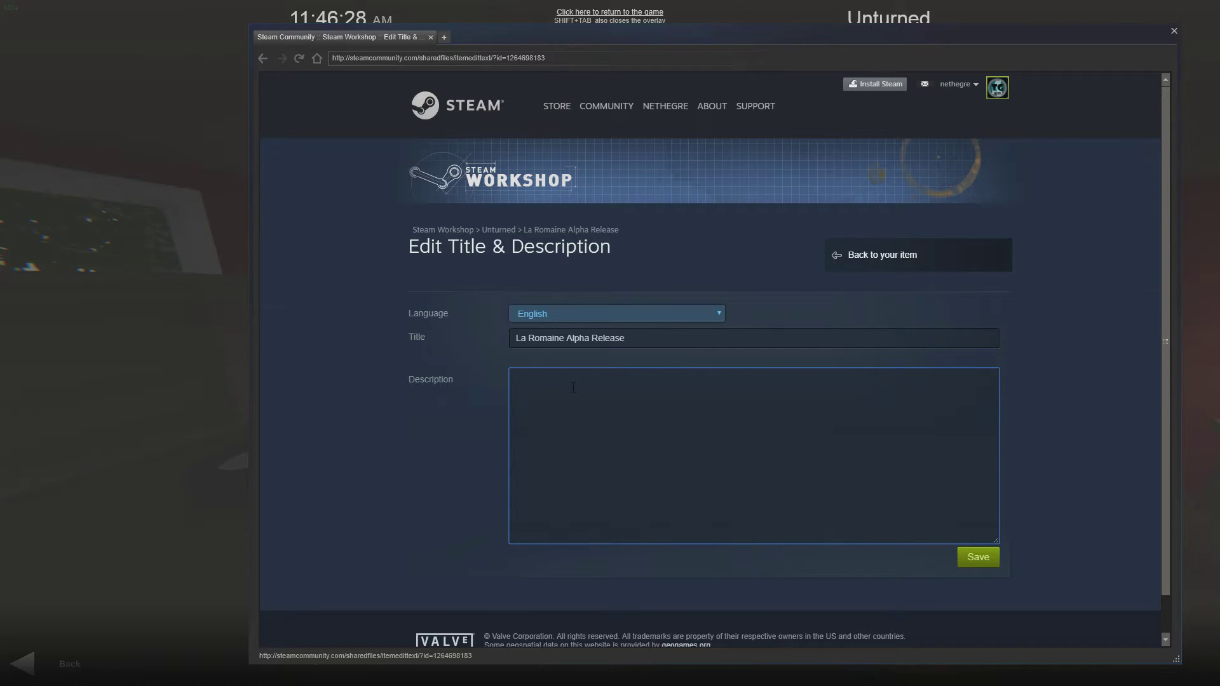
{"action": "left_click", "coordinate": [840, 255]}
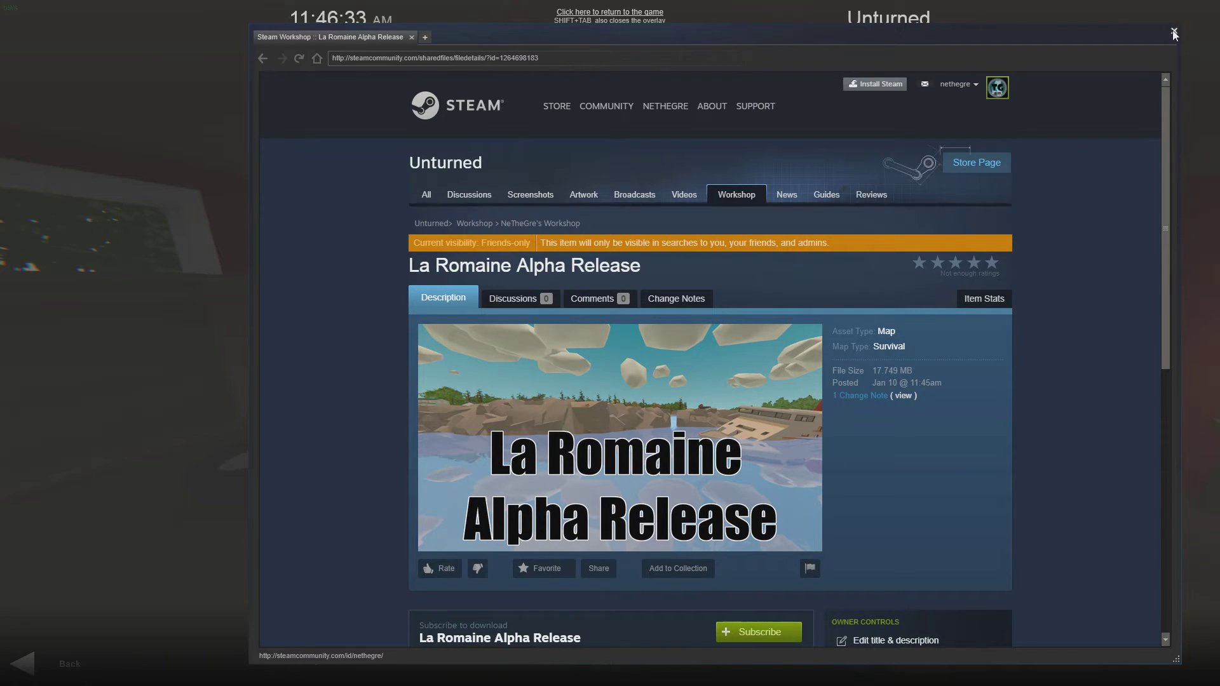
Close the Steam overlay browser, leave the Workshop submission form and exit Unturned.
{"action": "left_click", "coordinate": [1174, 33]}
{"action": "key", "text": "shift+Tab"}
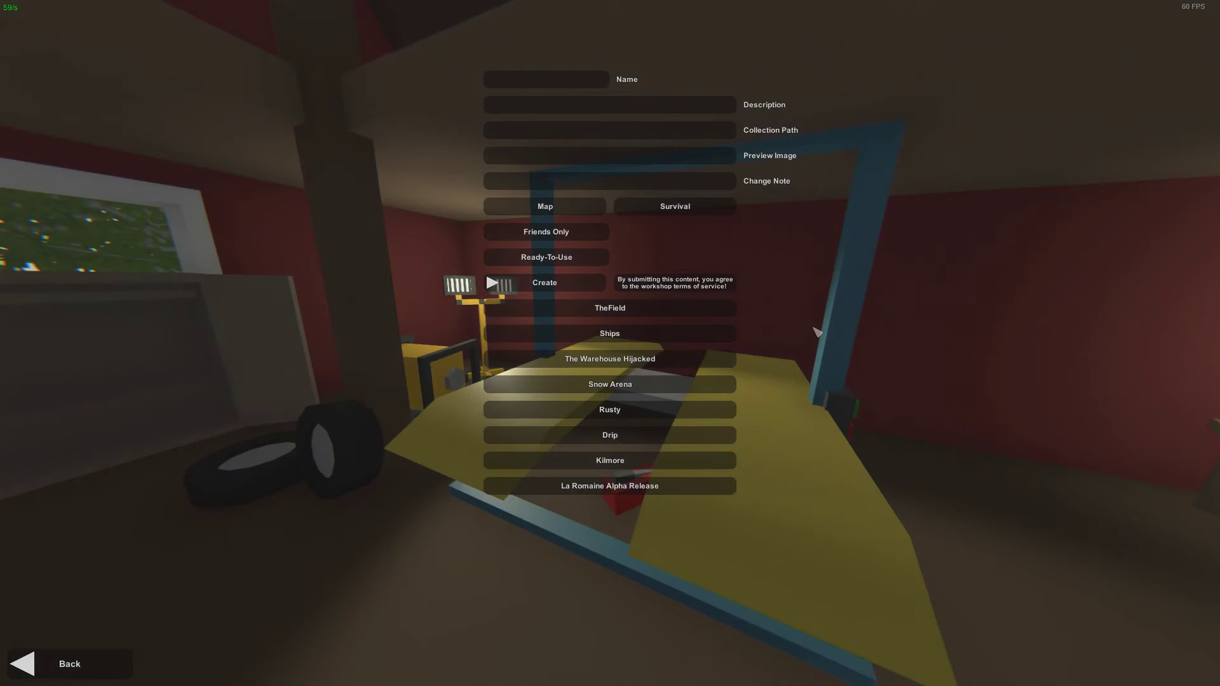
{"action": "left_click", "coordinate": [81, 662]}
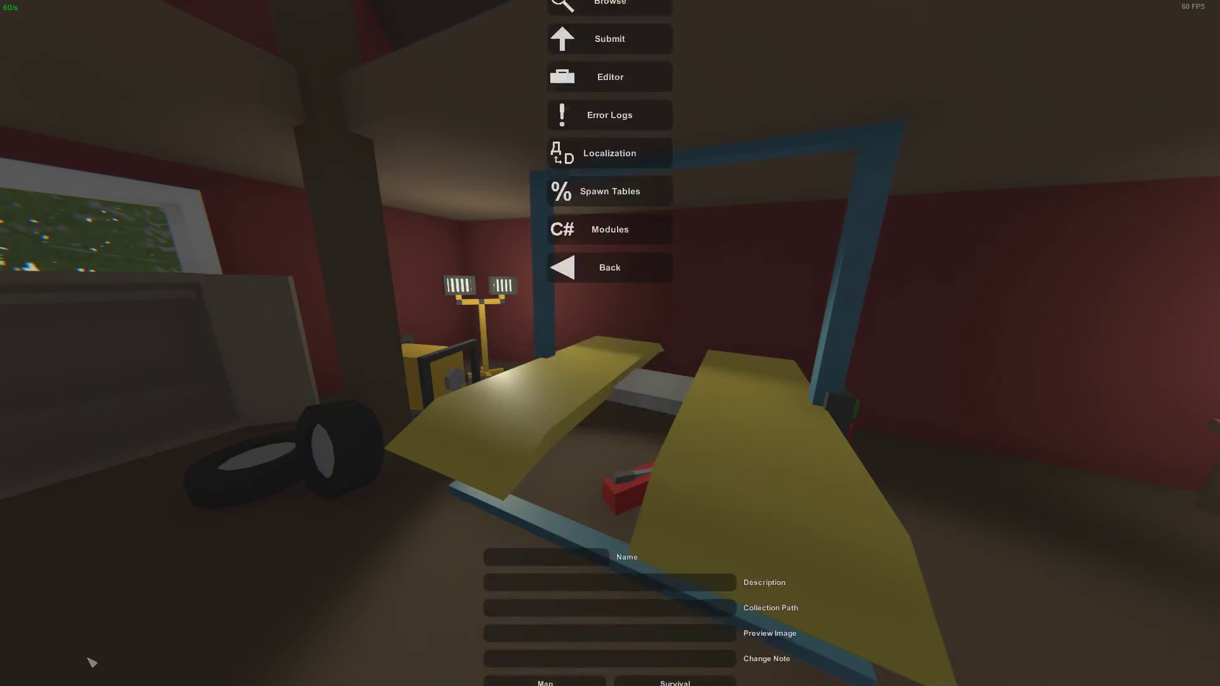
{"action": "left_click", "coordinate": [629, 479]}
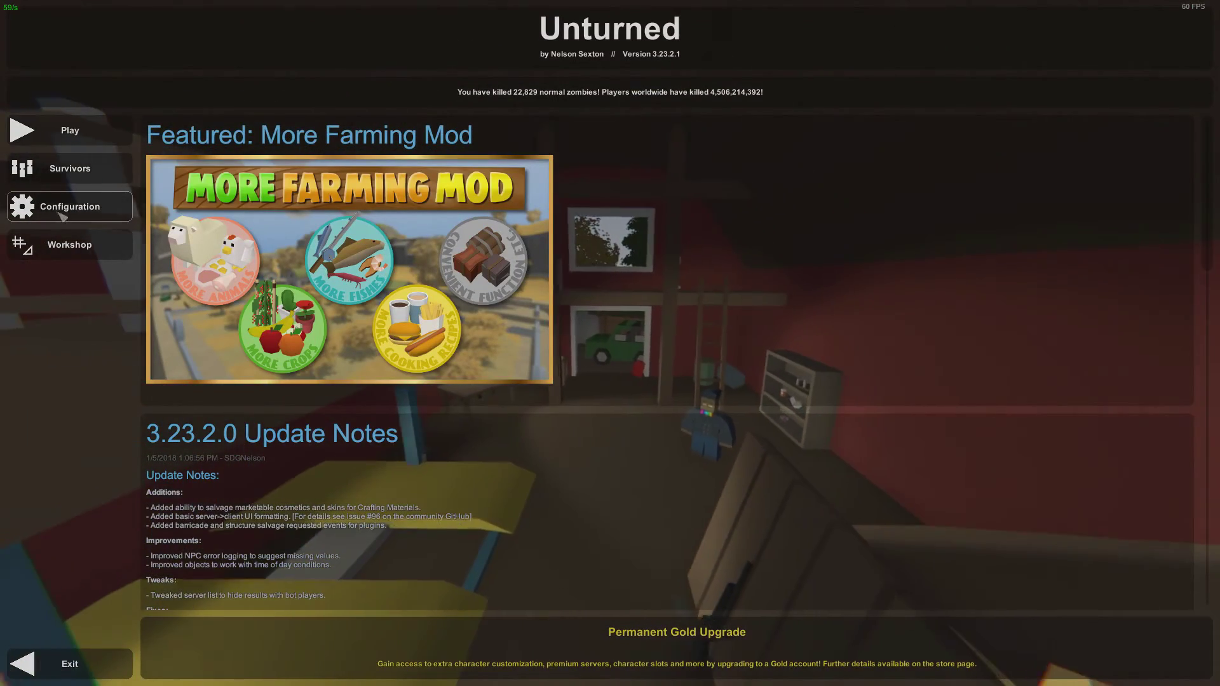
{"action": "key", "text": "Escape"}
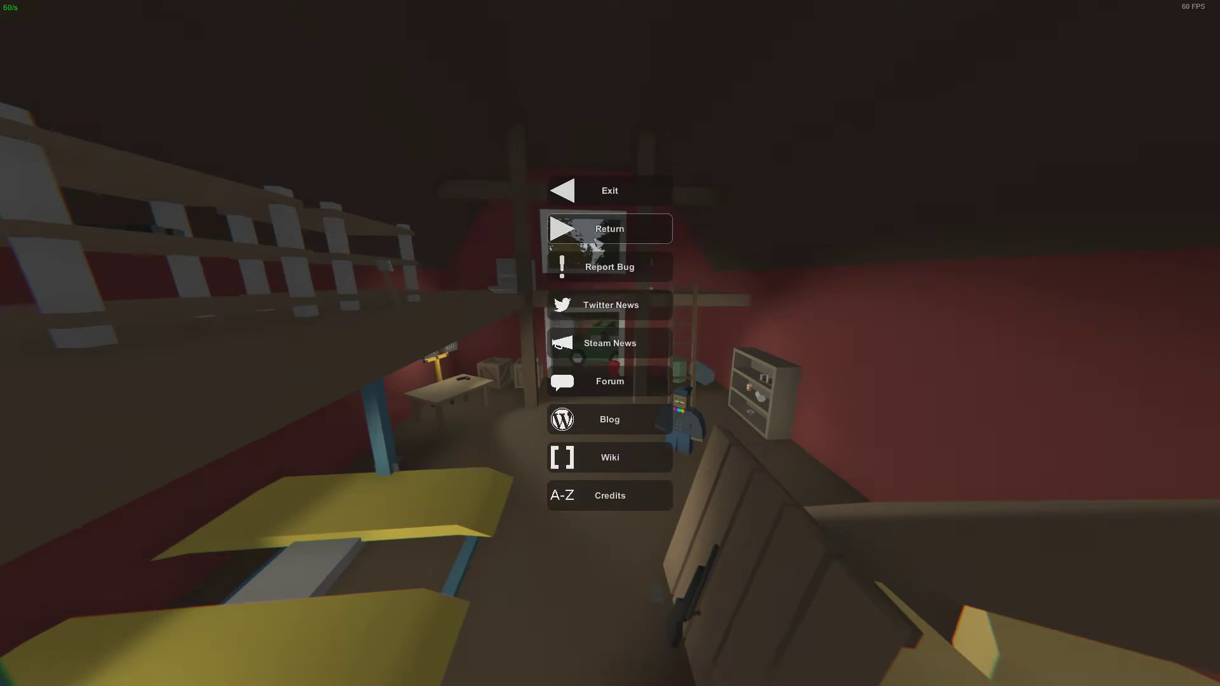
{"action": "left_click", "coordinate": [610, 185]}
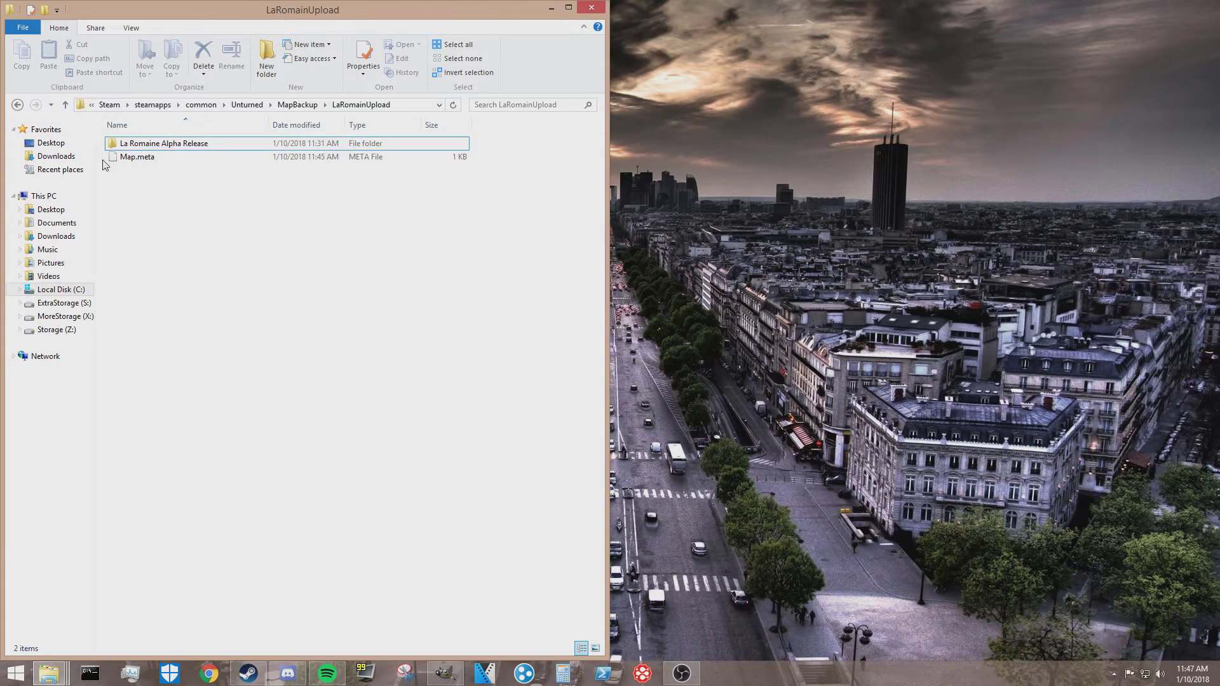
Copy the contents of the La Romaine map folder inside Unturned's Maps folder.
{"action": "left_click", "coordinate": [65, 104]}
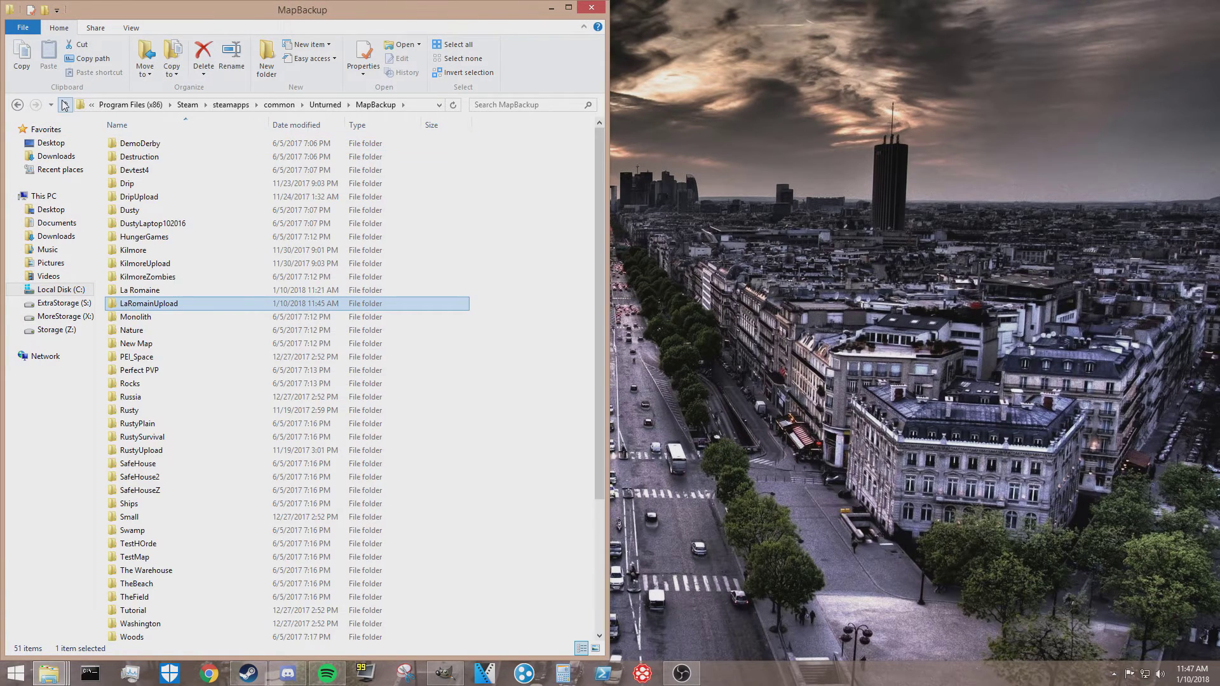
{"action": "left_click", "coordinate": [65, 104]}
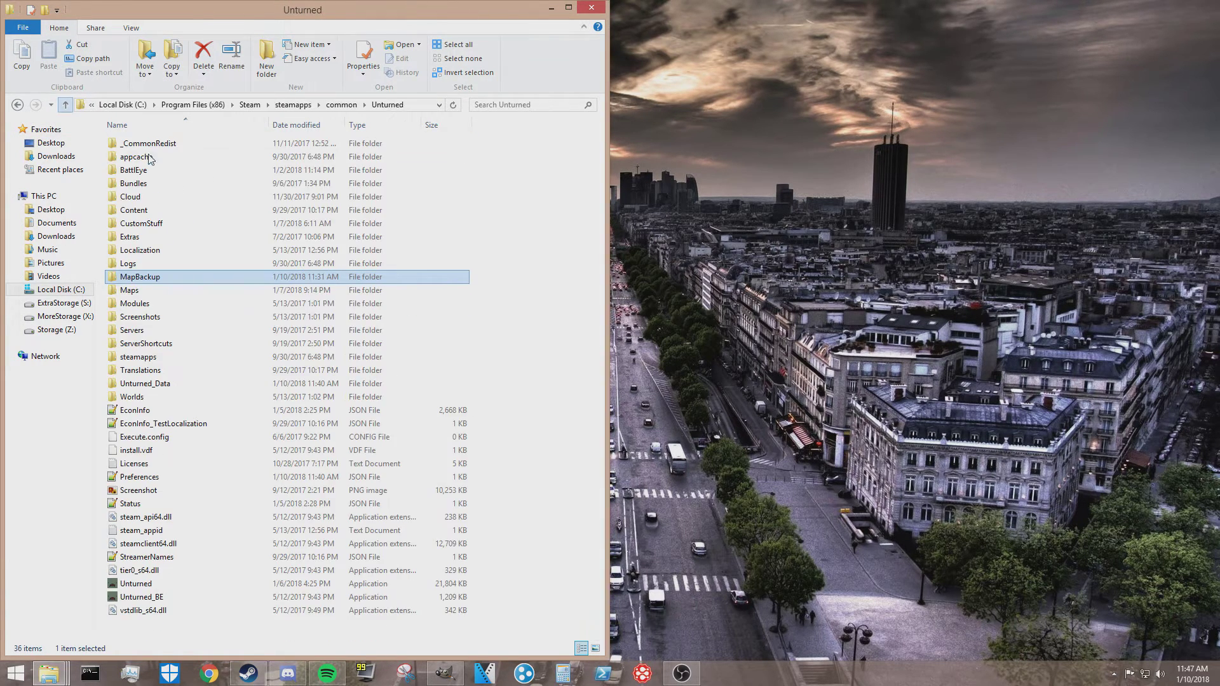
{"action": "double_click", "coordinate": [162, 292]}
{"action": "left_click", "coordinate": [157, 305]}
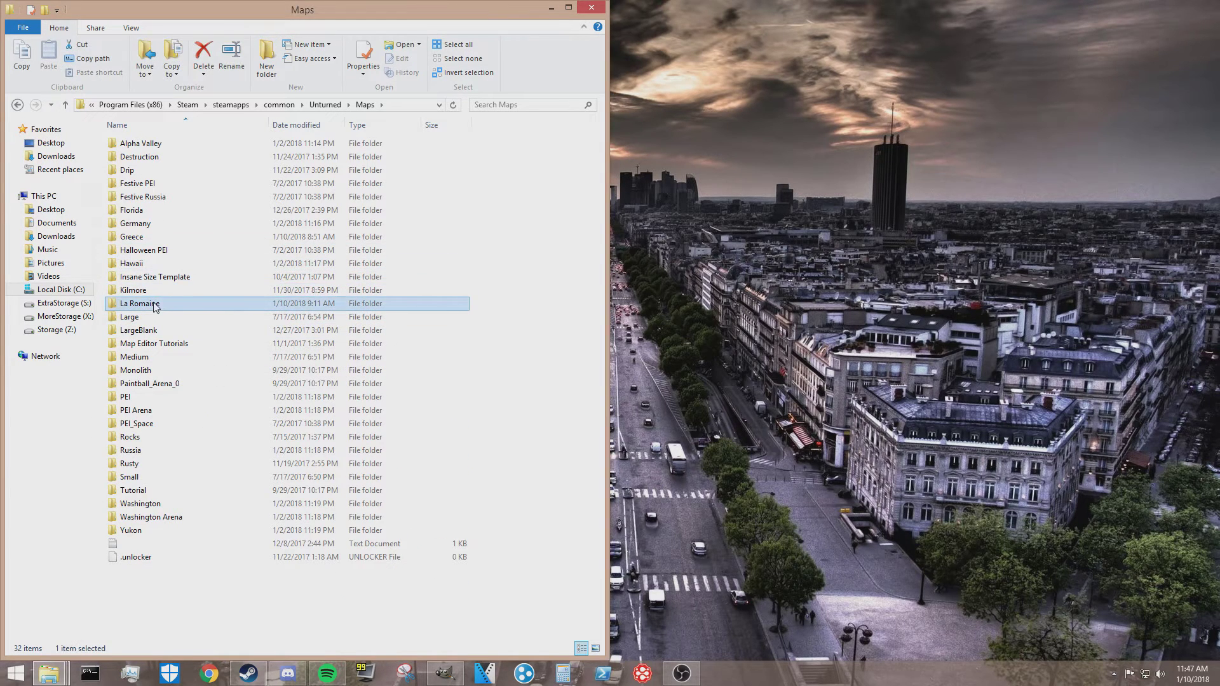
{"action": "left_click", "coordinate": [66, 104]}
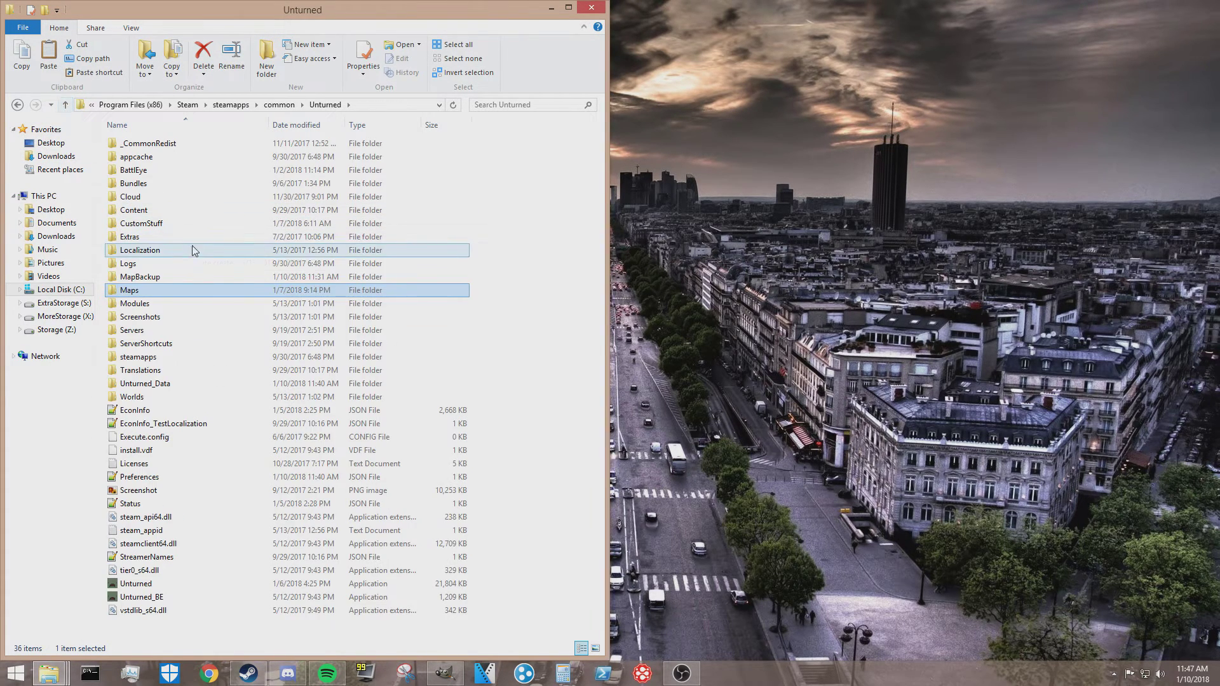
Paste the copied map files into MapBackup\LaRomainUpload\La Romaine Alpha Release, replacing the files with the same names.
{"action": "double_click", "coordinate": [163, 278]}
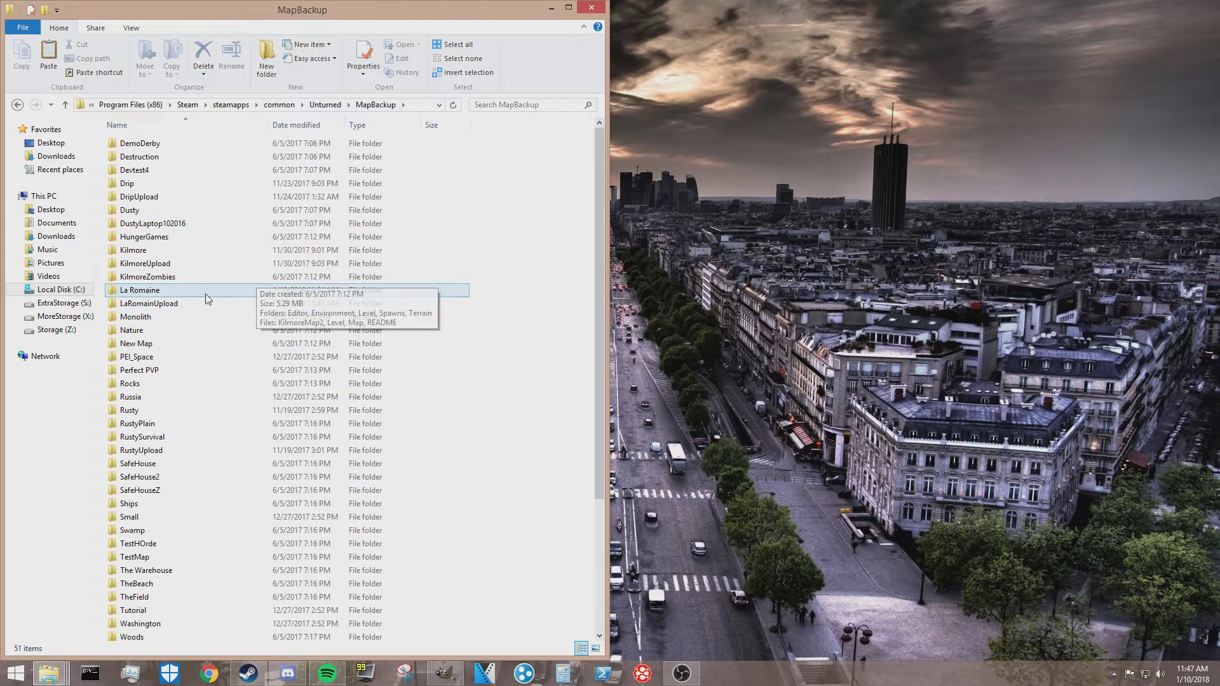
{"action": "double_click", "coordinate": [178, 305]}
{"action": "key", "text": "BackSpace"}
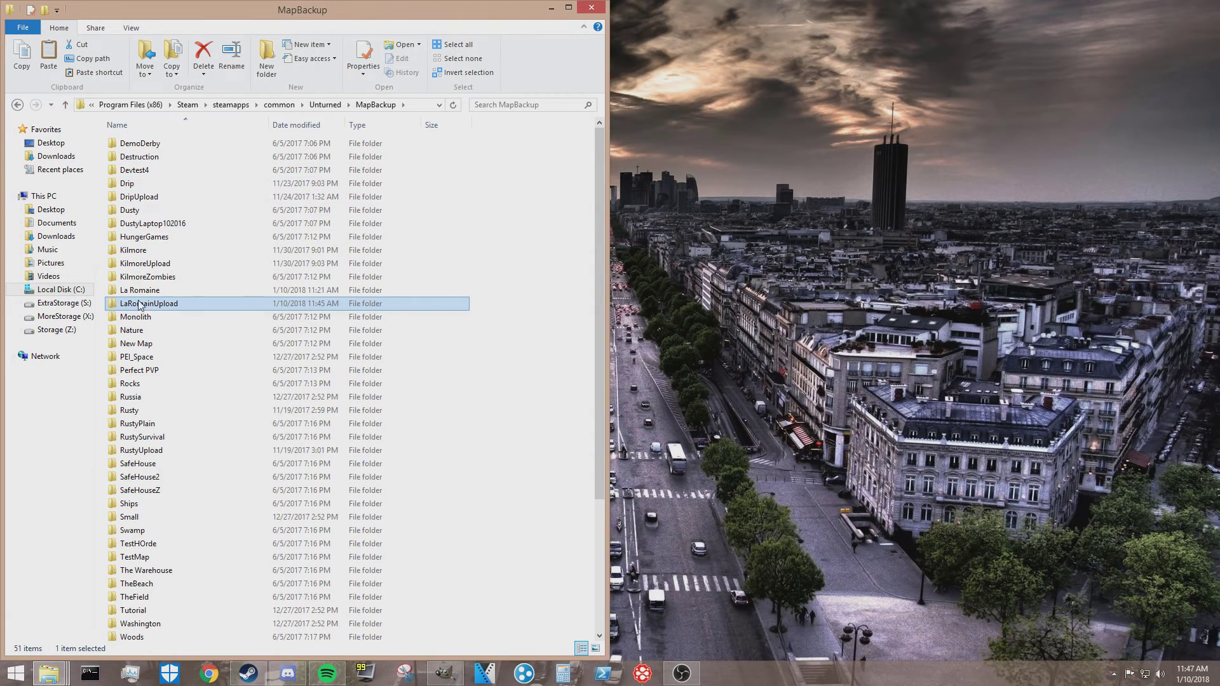
{"action": "key", "text": "Return"}
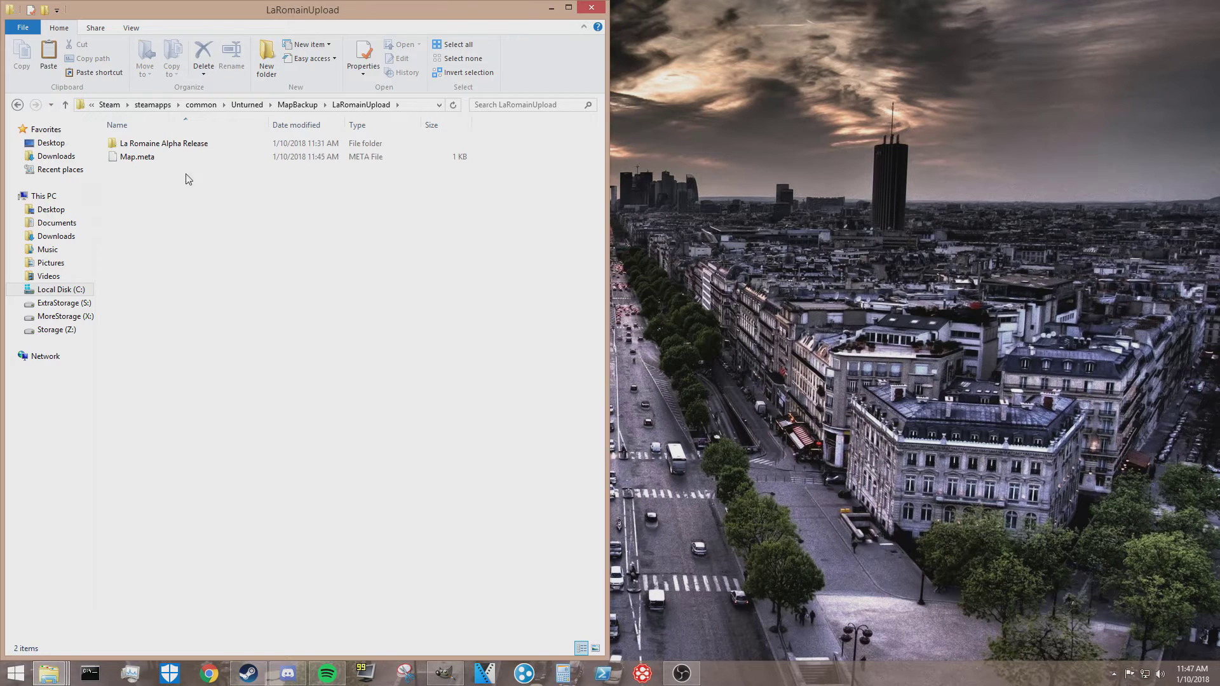
{"action": "double_click", "coordinate": [185, 144]}
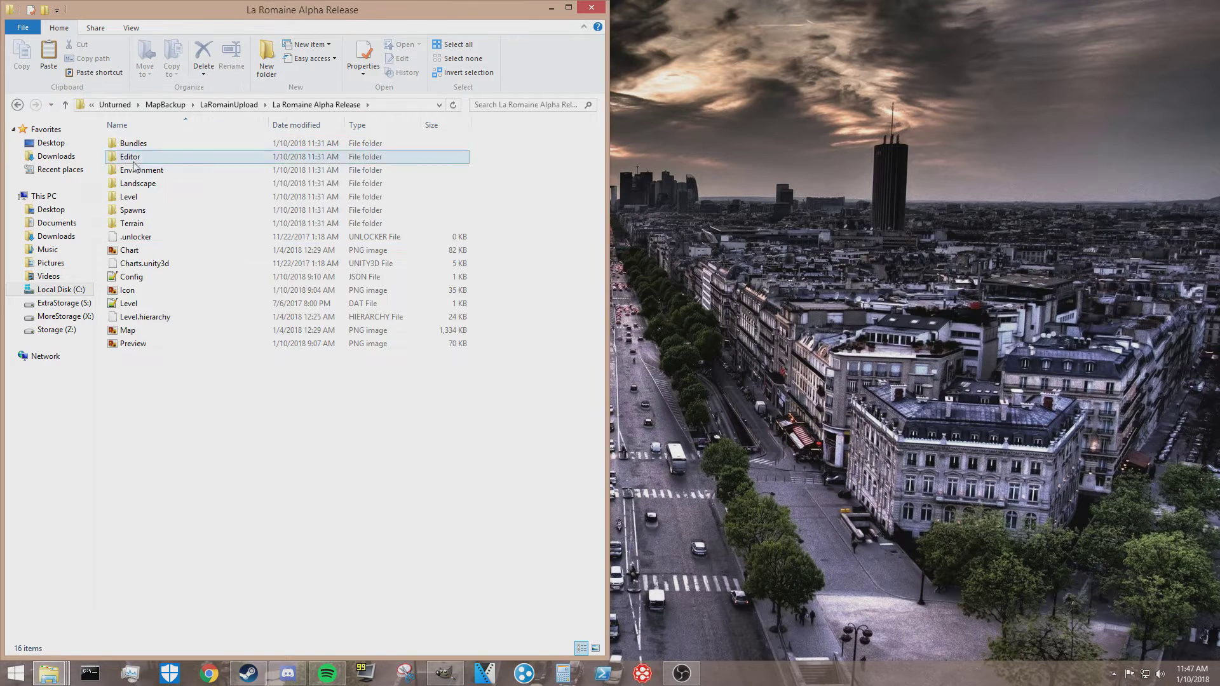
{"action": "left_click", "coordinate": [65, 104]}
{"action": "key", "text": "Return"}
{"action": "key", "text": "ctrl+v"}
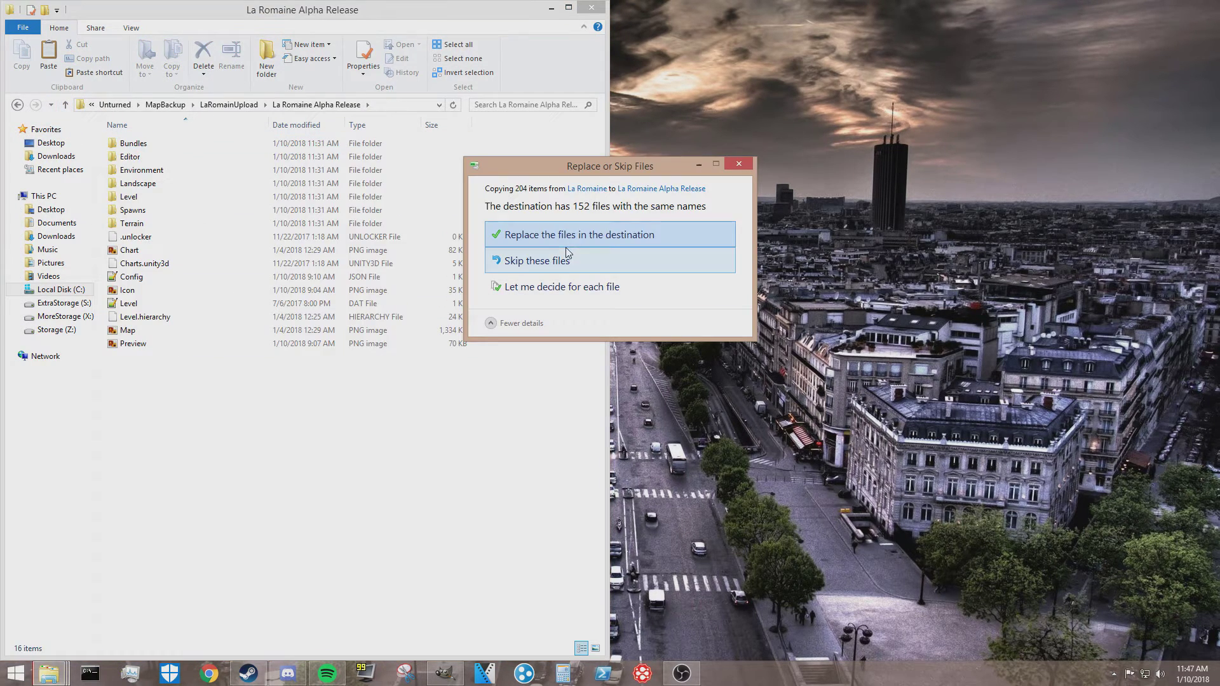
{"action": "left_click", "coordinate": [593, 238]}
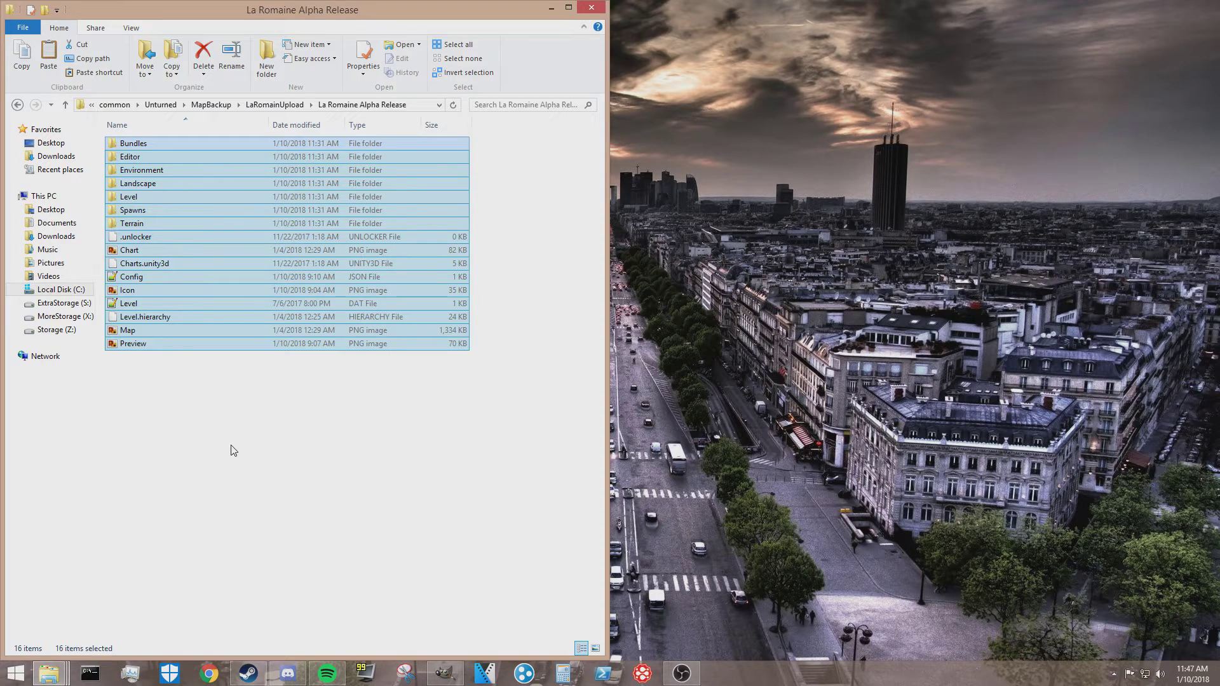
Launch Unturned and copy the full path of the LaRomainUpload folder.
{"action": "key", "text": "BackSpace"}
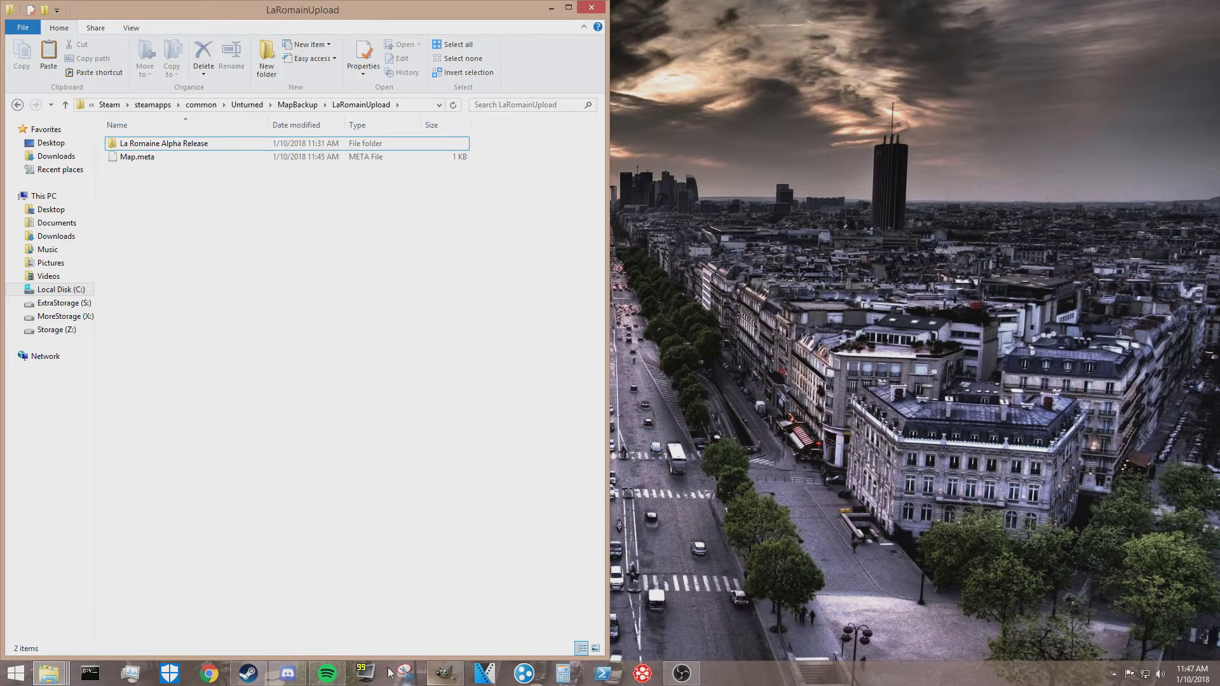
{"action": "left_click", "coordinate": [254, 672]}
{"action": "left_click", "coordinate": [404, 105]}
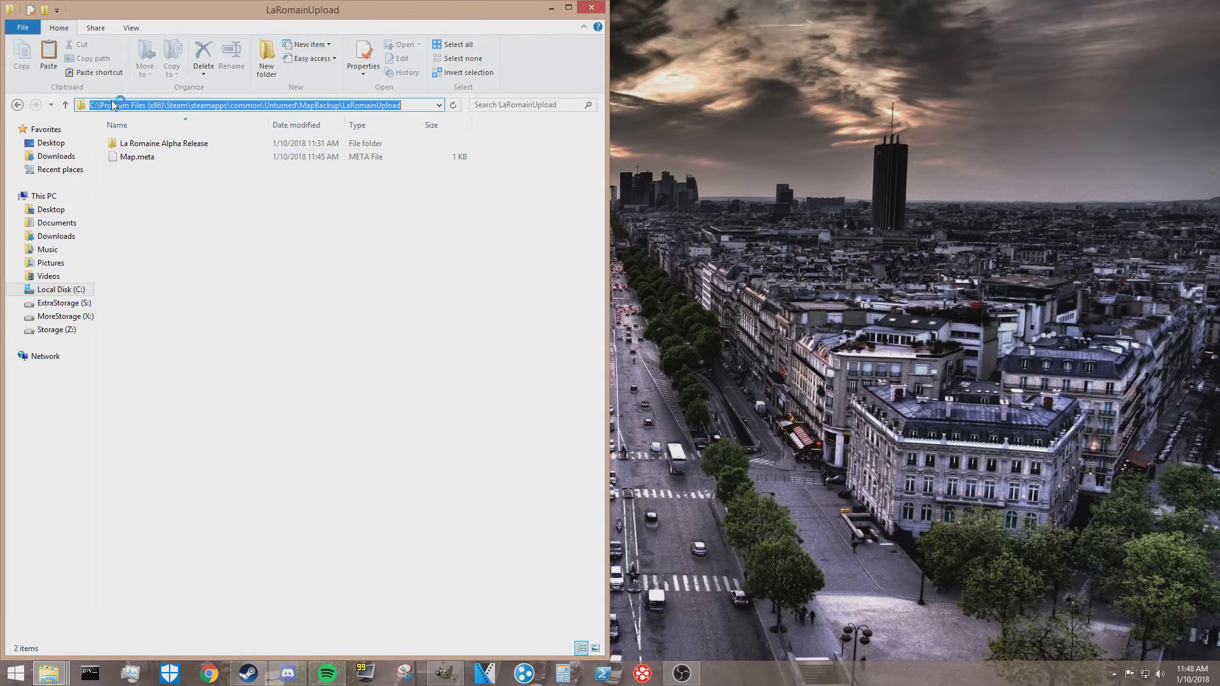
{"action": "key", "text": "ctrl+c"}
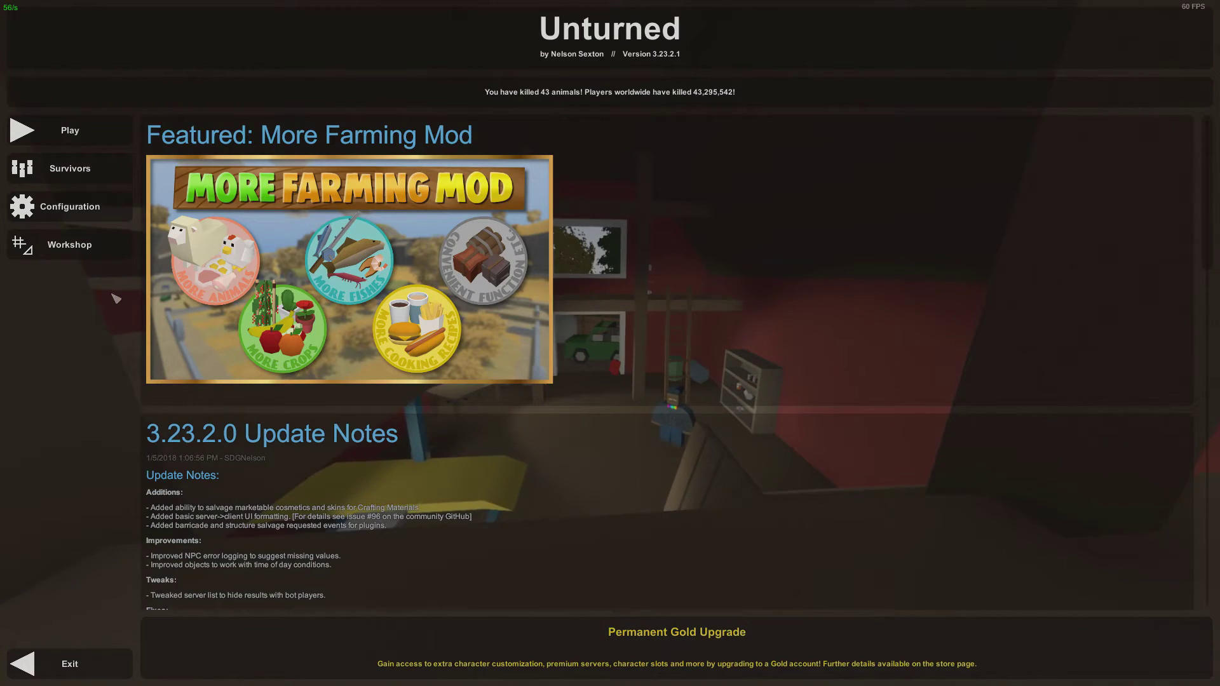
Open Unturned's Workshop submission form and set the collection path to the copied LaRomainUpload path with a trailing slash.
{"action": "left_click", "coordinate": [64, 245]}
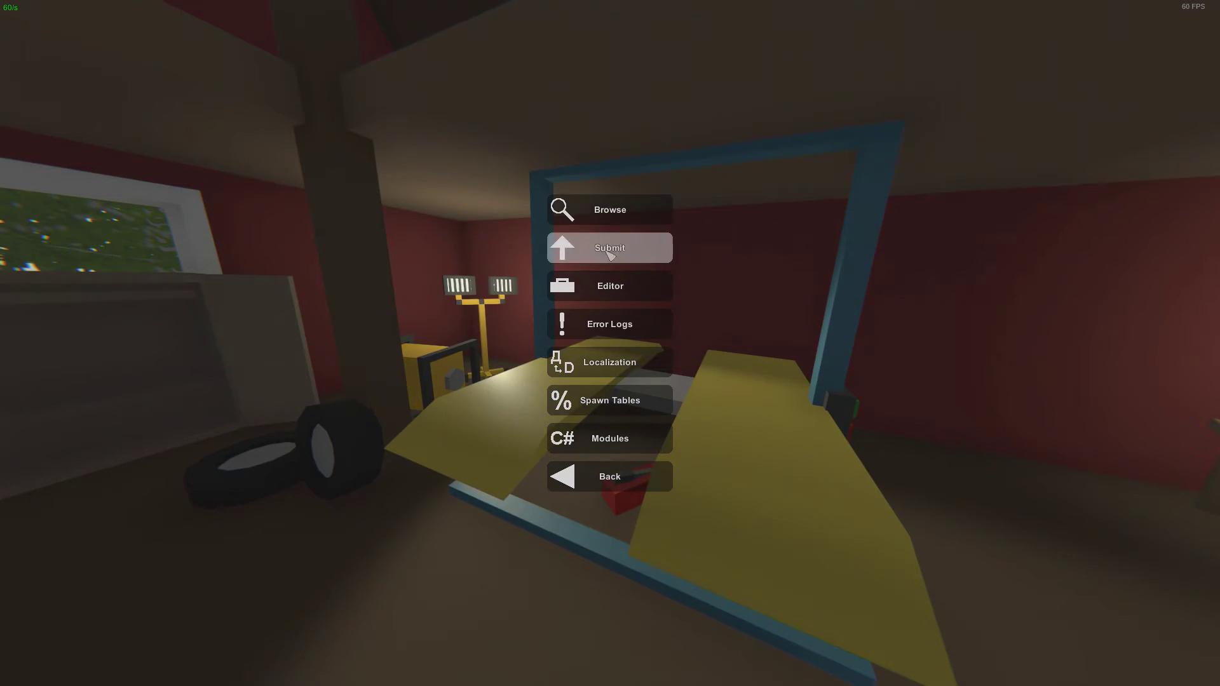
{"action": "left_click", "coordinate": [589, 240]}
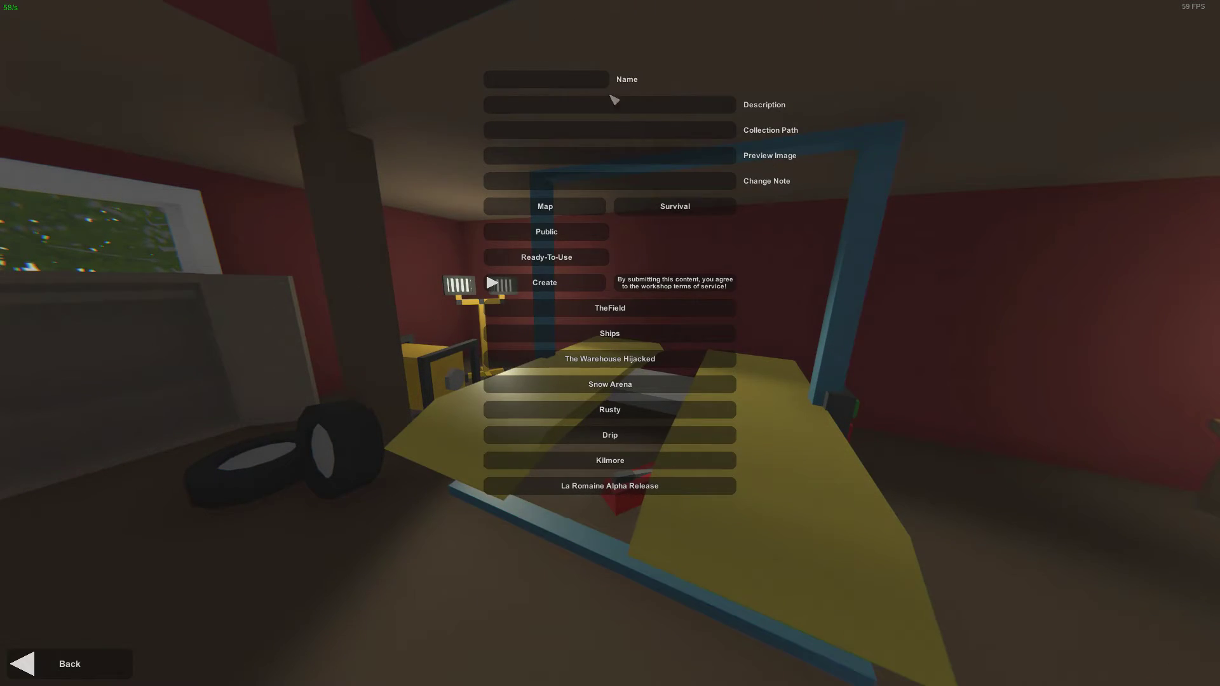
{"action": "key", "text": "ctrl+v"}
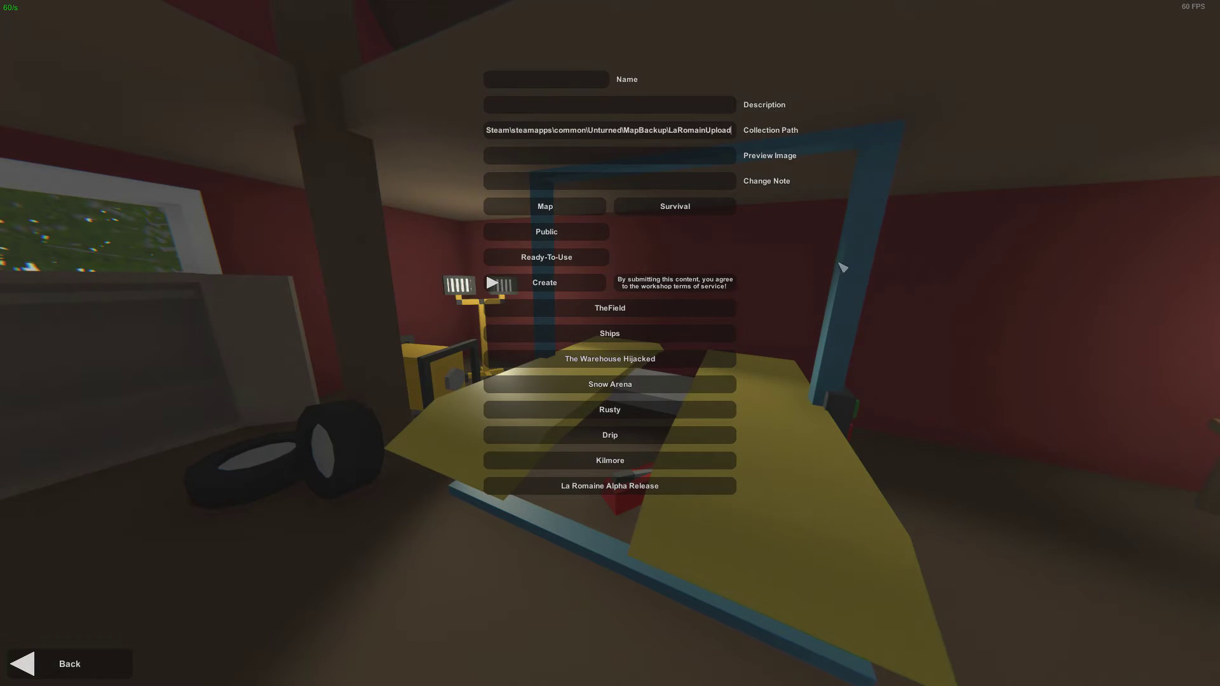
{"action": "type", "text": "/"}
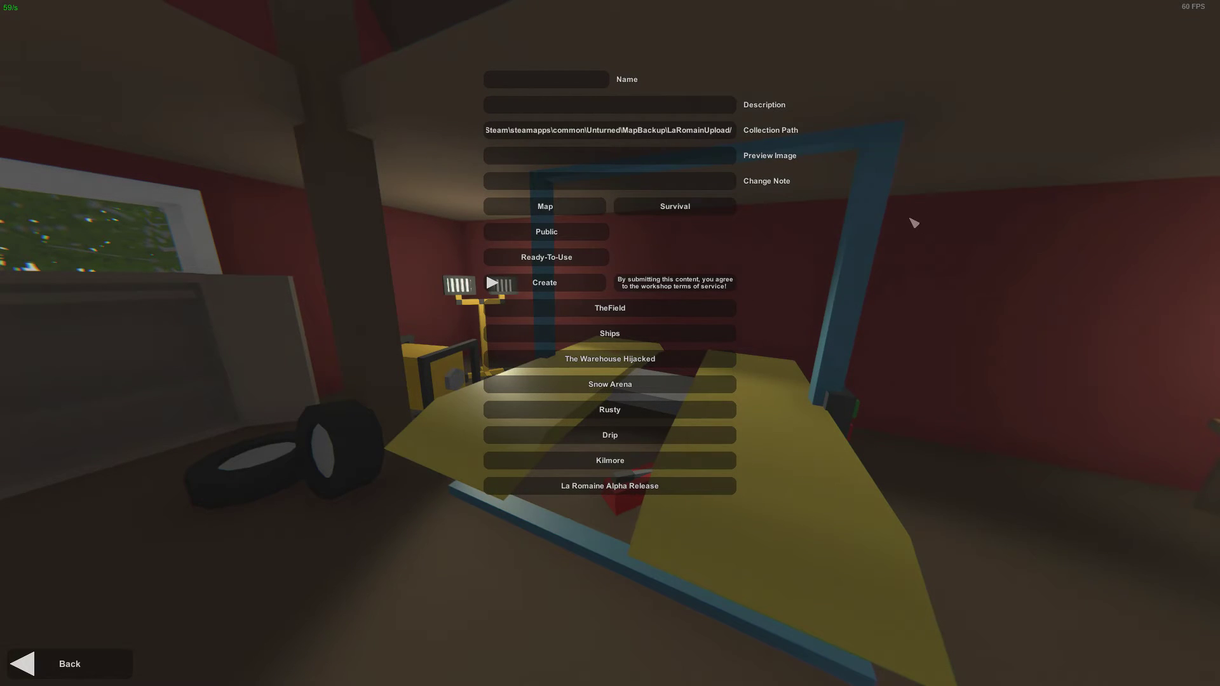
Check the earlier part of the collection path and submit the update to the existing La Romaine Alpha Release item.
{"action": "key", "text": "Left"}
{"action": "key", "text": "Left"}
{"action": "key", "text": "Left"}
{"action": "key", "text": "Left"}
{"action": "key", "text": "Left"}
{"action": "key", "text": "Left"}
{"action": "key", "text": "Left"}
{"action": "key", "text": "Left"}
{"action": "key", "text": "Left"}
{"action": "key", "text": "Left"}
{"action": "key", "text": "Left"}
{"action": "key", "text": "Left"}
{"action": "key", "text": "Left"}
{"action": "key", "text": "Left"}
{"action": "key", "text": "Left"}
{"action": "key", "text": "Left"}
{"action": "key", "text": "Left"}
{"action": "key", "text": "Left"}
{"action": "key", "text": "Left"}
{"action": "key", "text": "Left"}
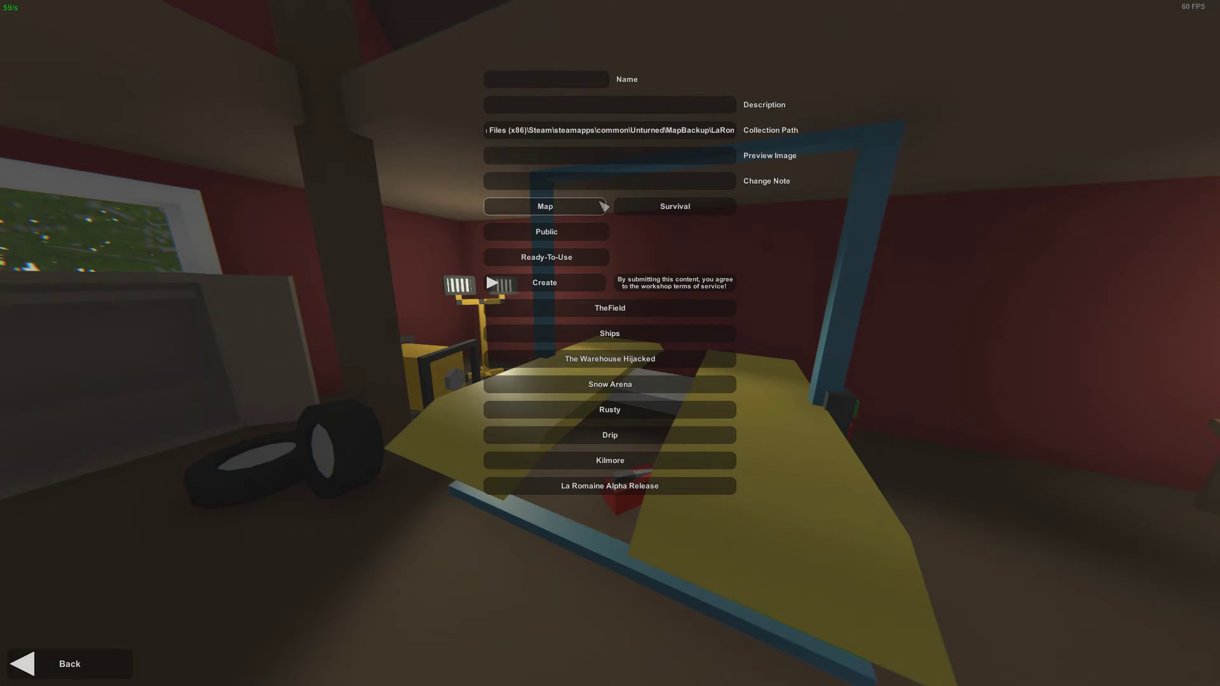
{"action": "type", "text": "V"}
{"action": "left_click", "coordinate": [614, 491]}
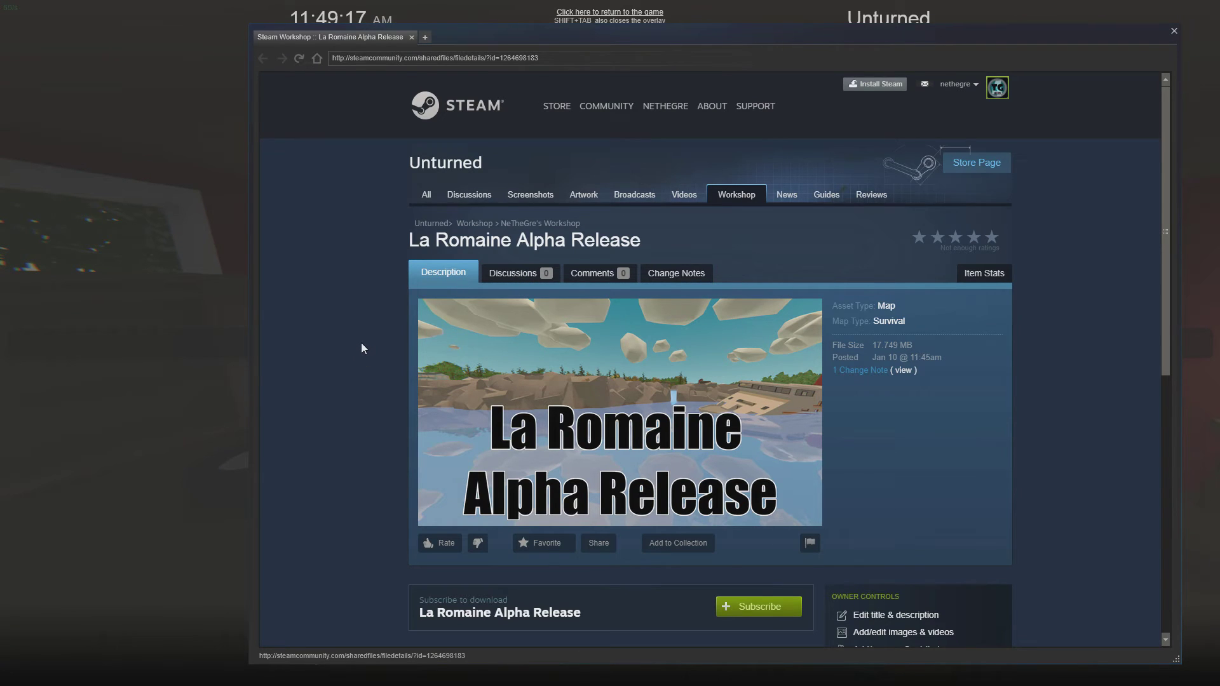
Look over the La Romaine Alpha Release Workshop page after the update and close the overlay browser.
{"action": "scroll", "coordinate": [361, 349], "scroll_direction": "down", "scroll_amount": 4}
{"action": "scroll", "coordinate": [364, 364], "scroll_direction": "up", "scroll_amount": 4}
{"action": "left_click", "coordinate": [1173, 31]}
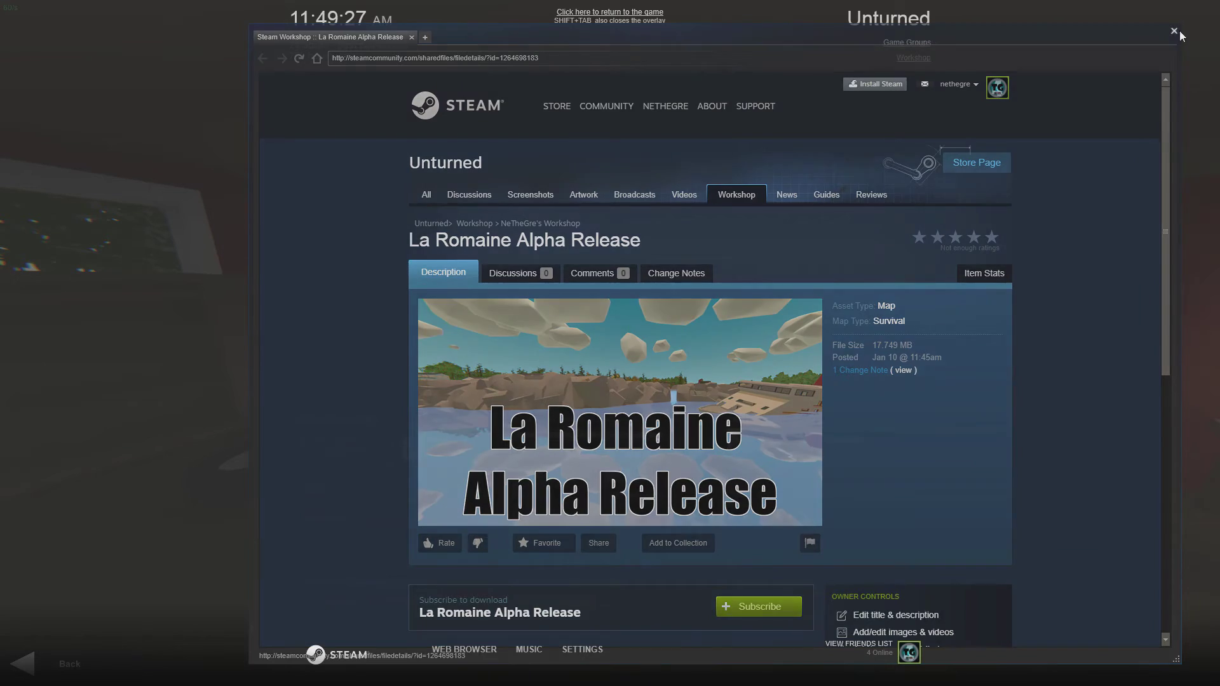
Return to the game from the Steam overlay, back out of the Workshop menus and exit Unturned.
{"action": "key", "text": "shift+Tab"}
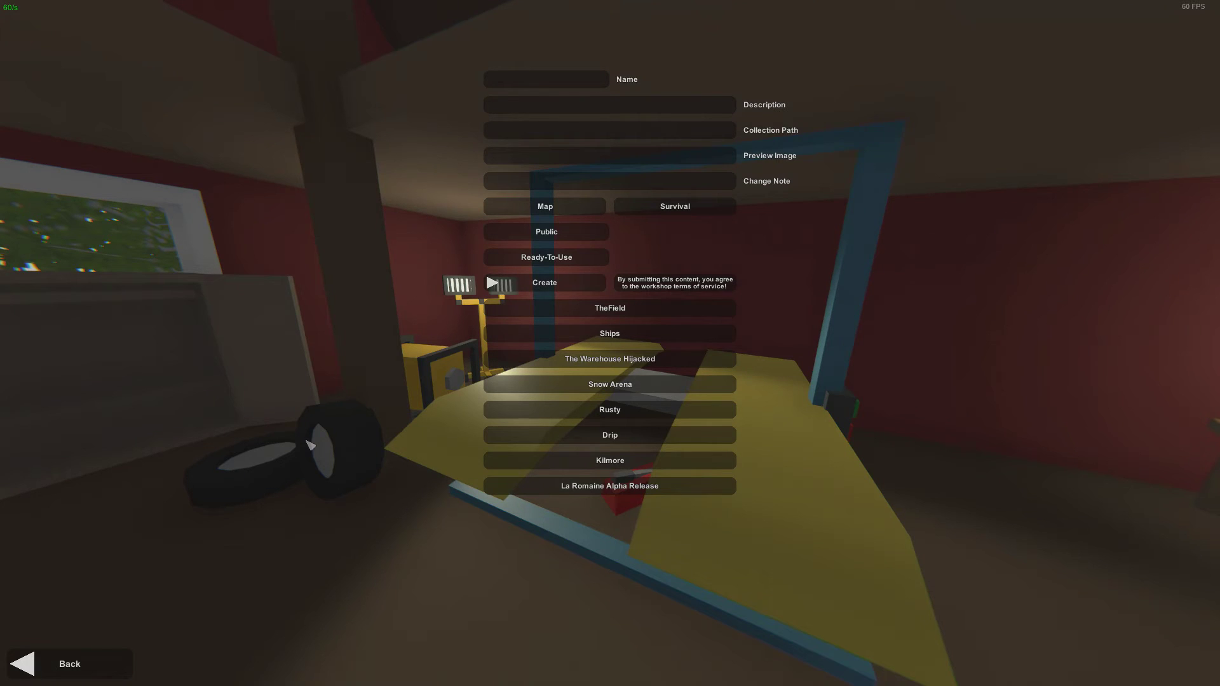
{"action": "key", "text": "Escape"}
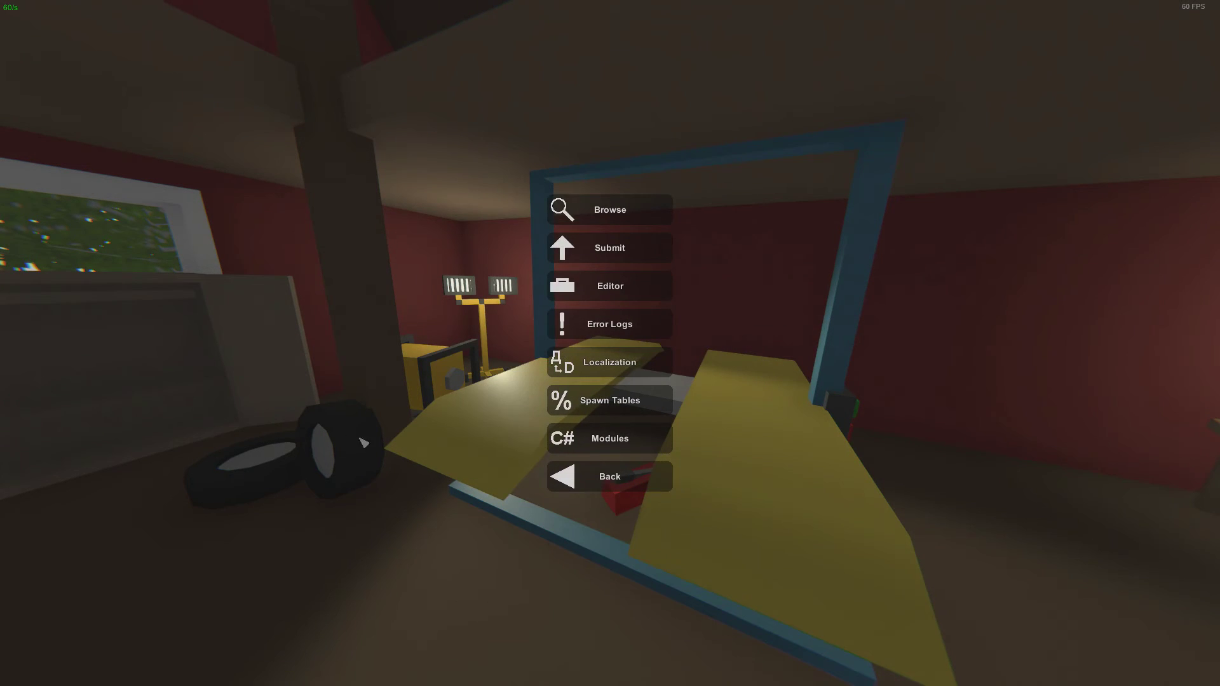
{"action": "left_click", "coordinate": [613, 477]}
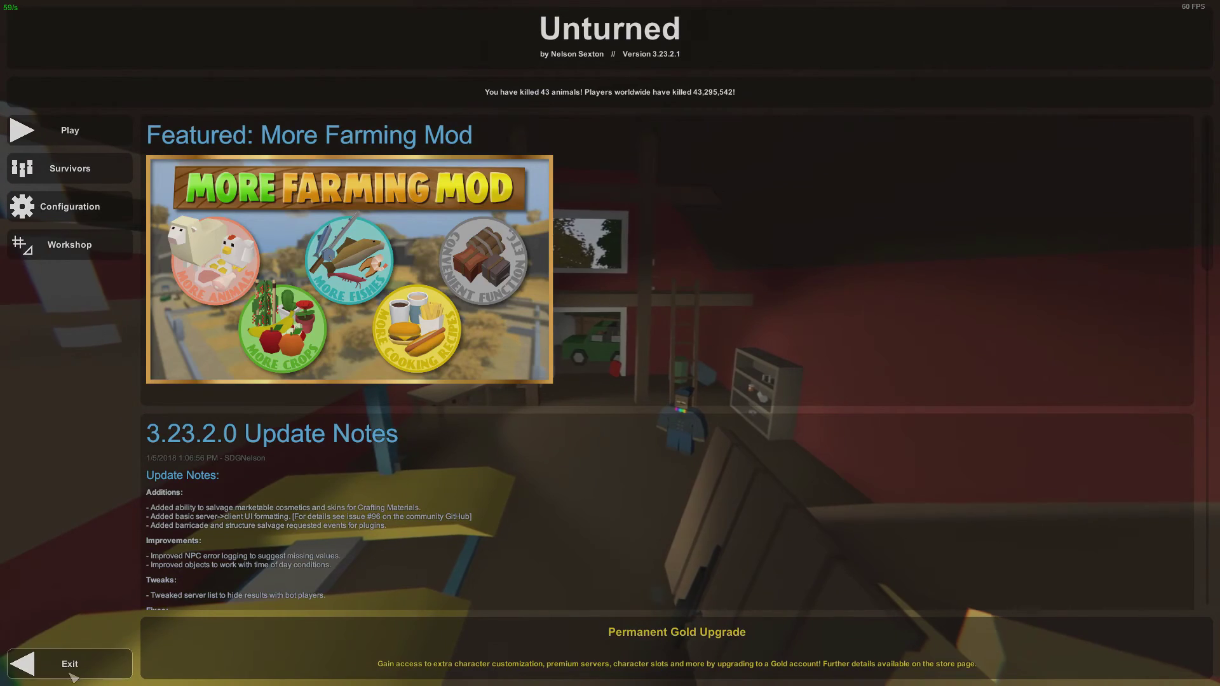
{"action": "key", "text": "Escape"}
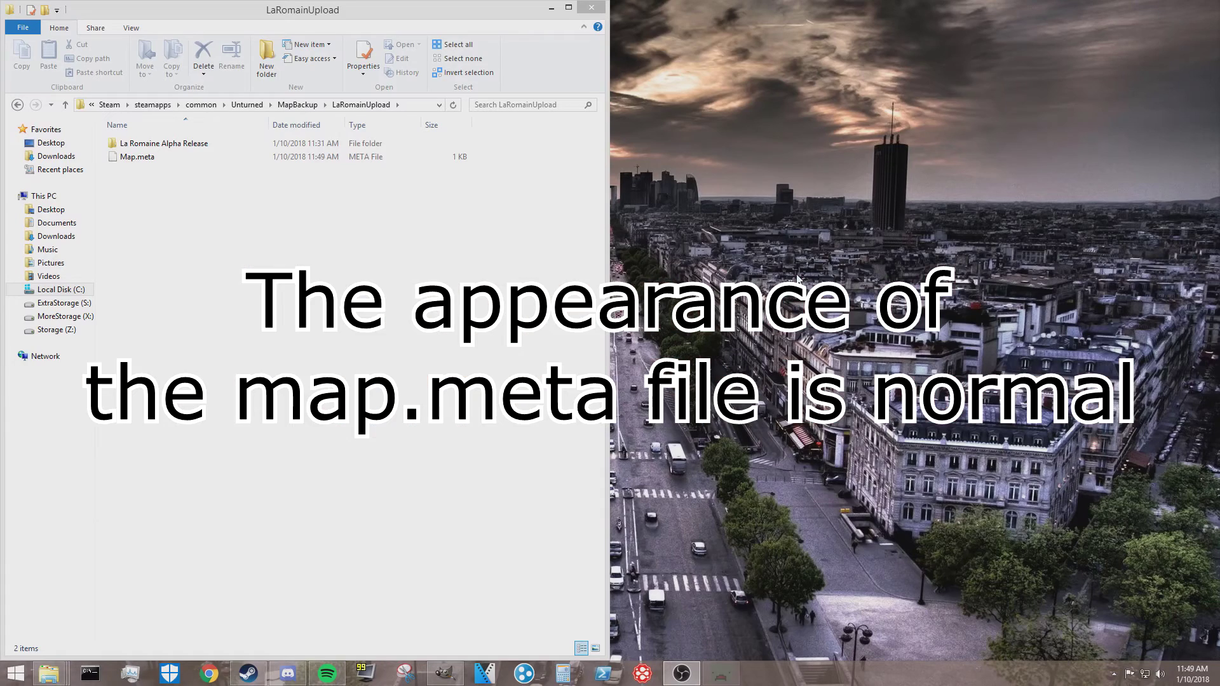
{"action": "left_click", "coordinate": [139, 149]}
{"action": "left_click", "coordinate": [138, 150], "text": "ctrl"}
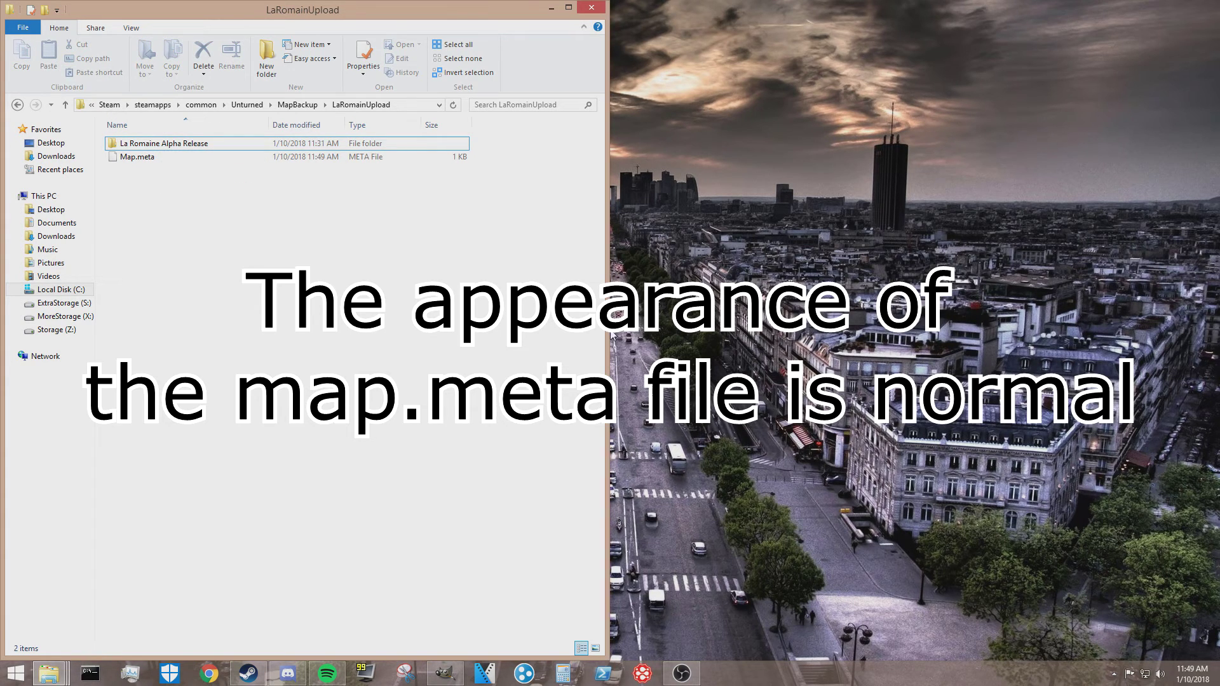
Narrow the folder window to uncover LaRomainCoverPicture on the desktop and check its file type and size in its properties.
{"action": "left_click_drag", "start_coordinate": [603, 329], "coordinate": [655, 292]}
{"action": "right_click", "coordinate": [643, 267]}
{"action": "left_click", "coordinate": [718, 591]}
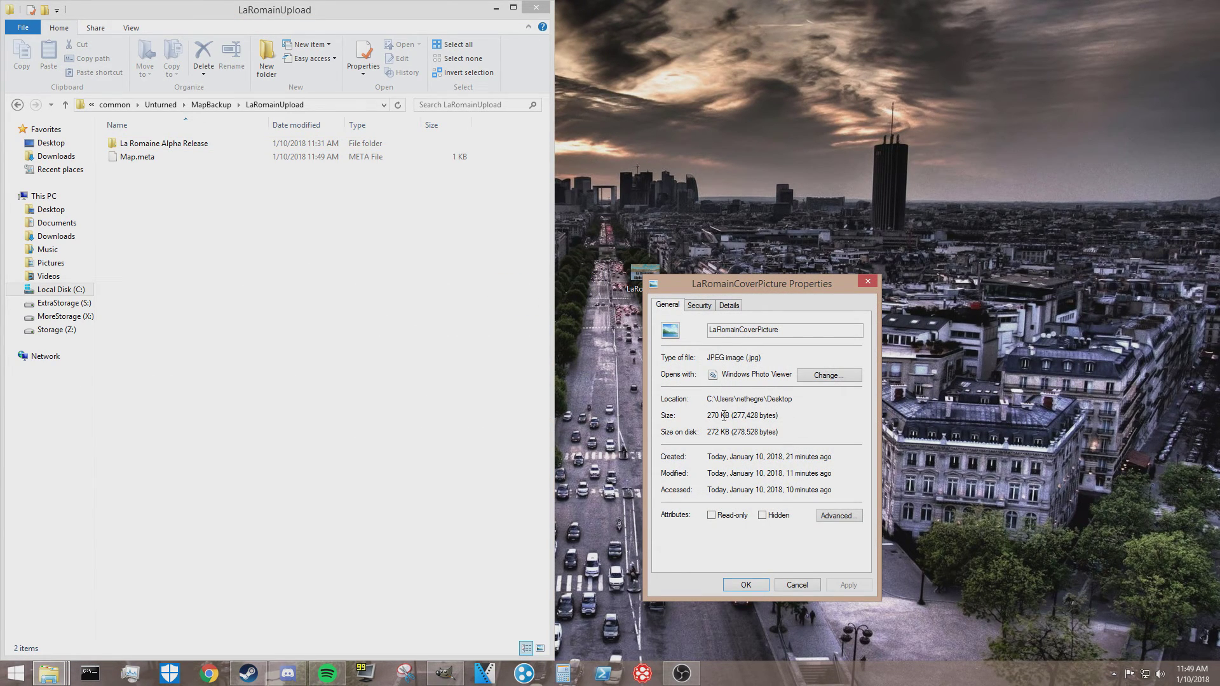
{"action": "left_click_drag", "start_coordinate": [730, 416], "coordinate": [711, 412]}
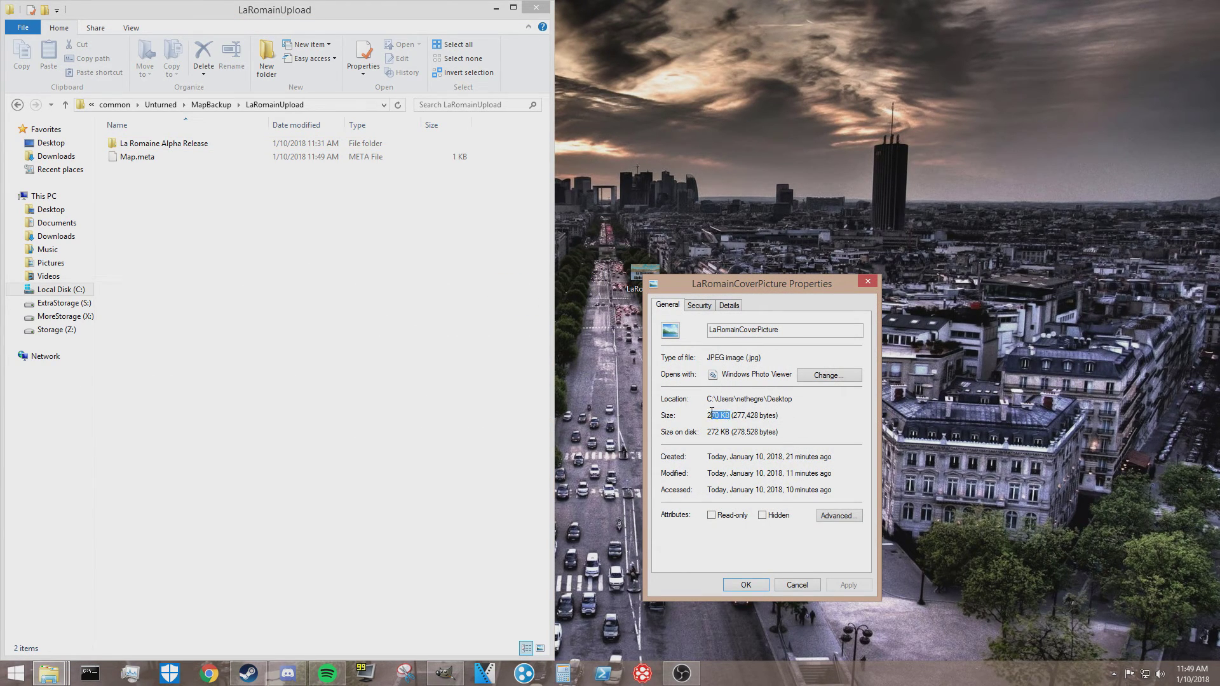
{"action": "left_click", "coordinate": [748, 356]}
{"action": "left_click", "coordinate": [767, 357]}
{"action": "left_click", "coordinate": [875, 281]}
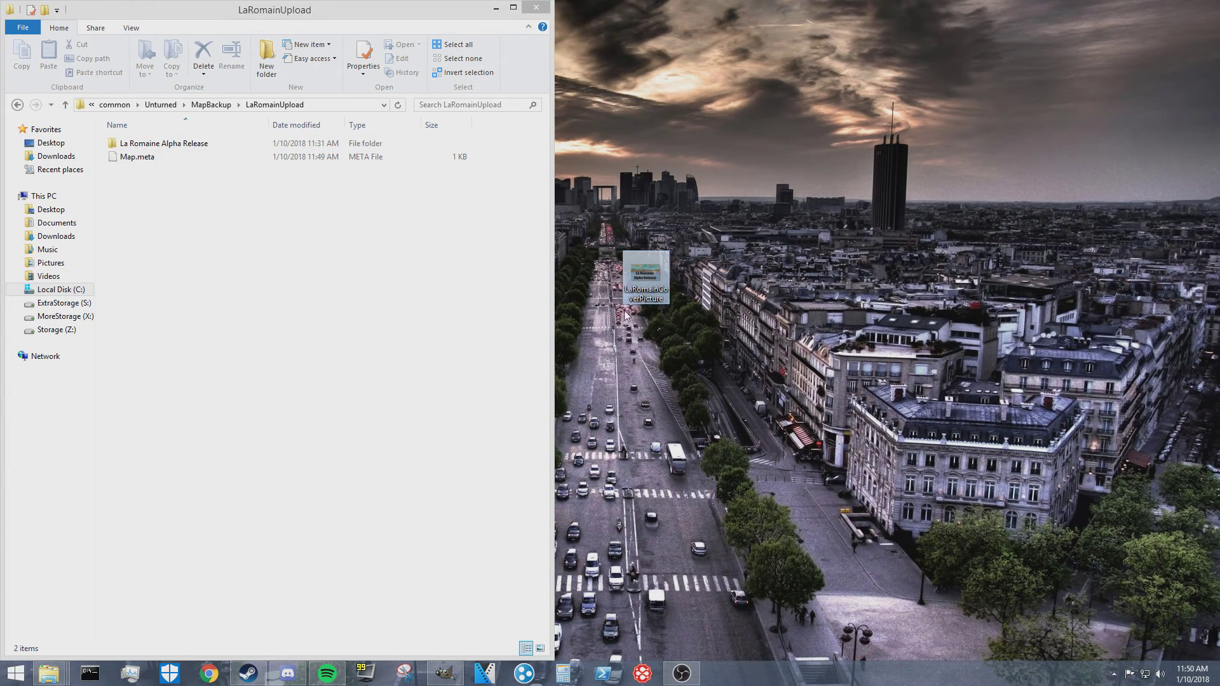
{"action": "left_click", "coordinate": [159, 143]}
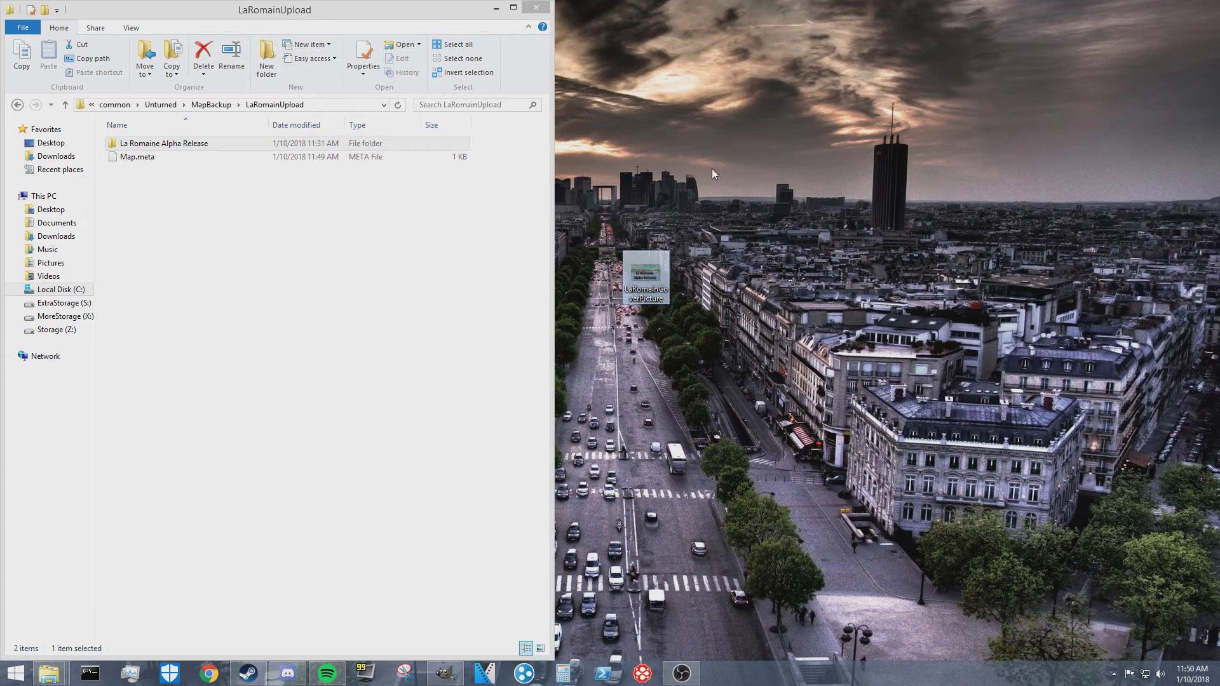
{"action": "left_click", "coordinate": [995, 256]}
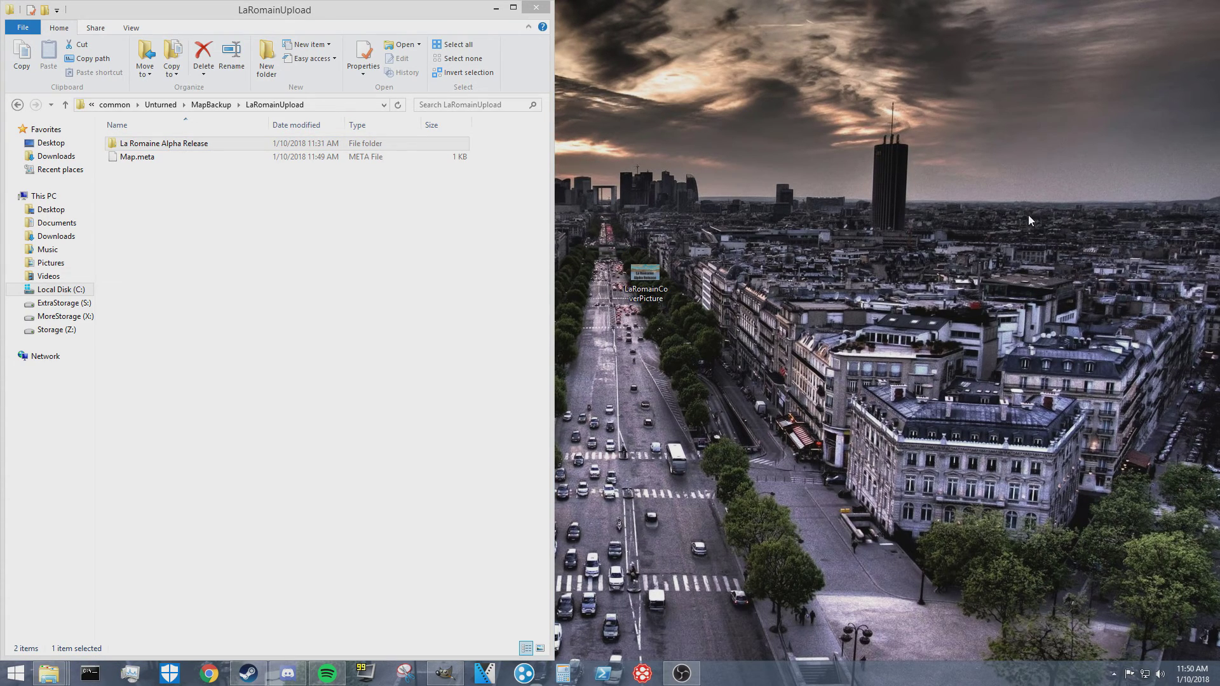
{"action": "left_click_drag", "start_coordinate": [1030, 249], "coordinate": [920, 270]}
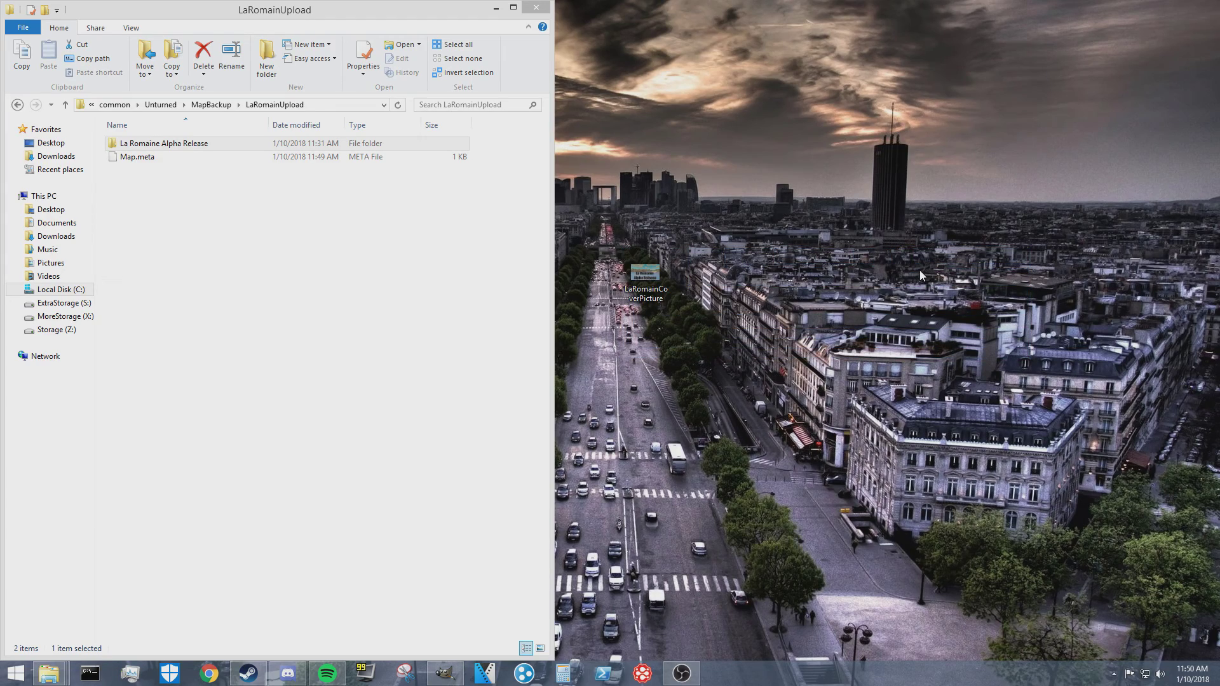